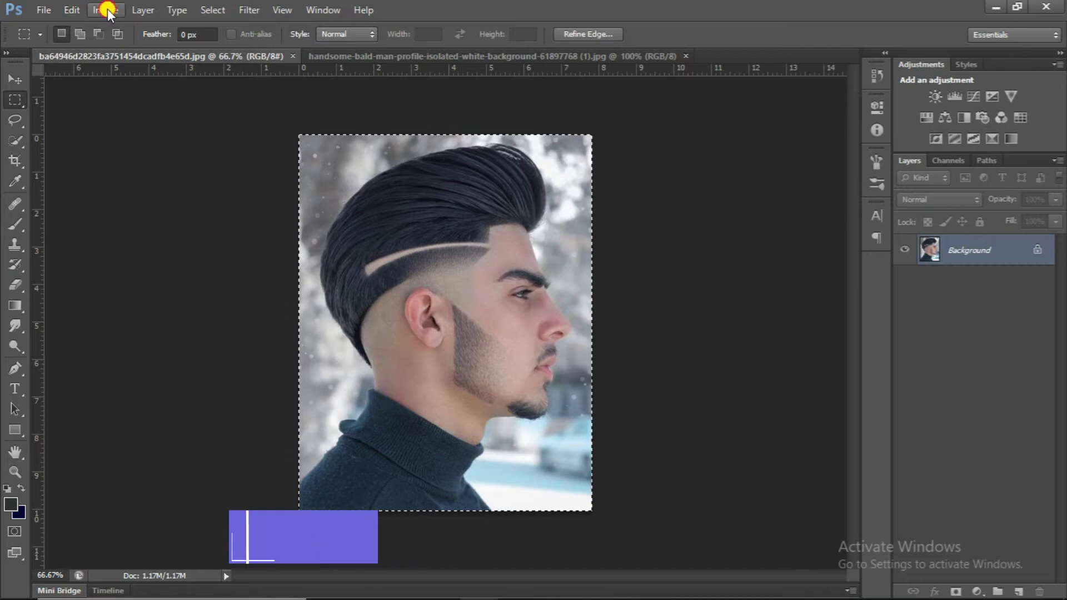
- Copy the selected hairstyle photo, close its document and paste it into the bald man's photo
left_click(72, 10)
left_click(89, 115)
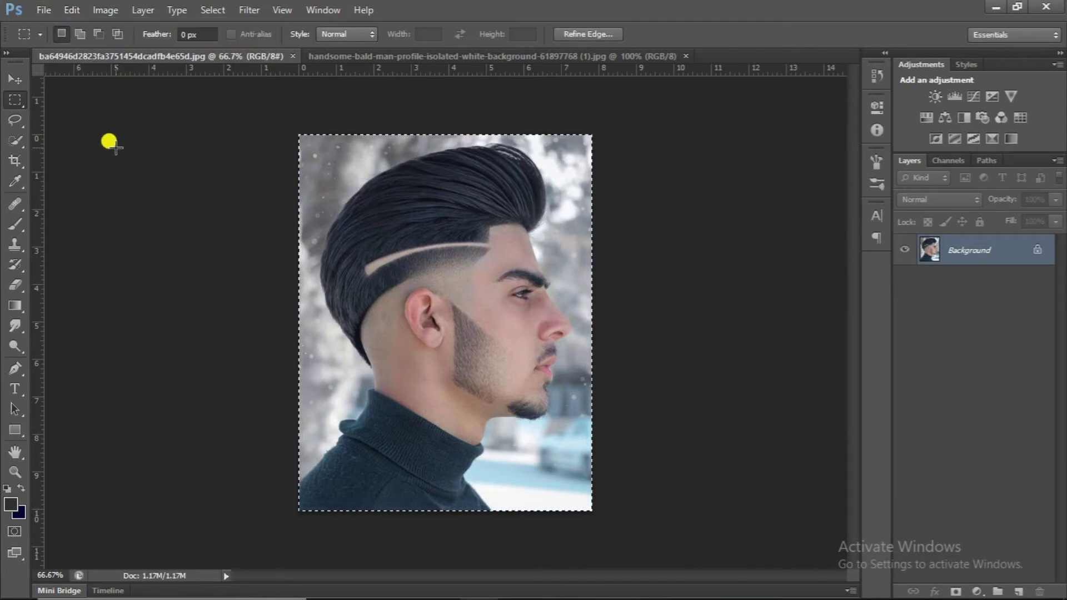
key("ctrl+w")
left_click(72, 10)
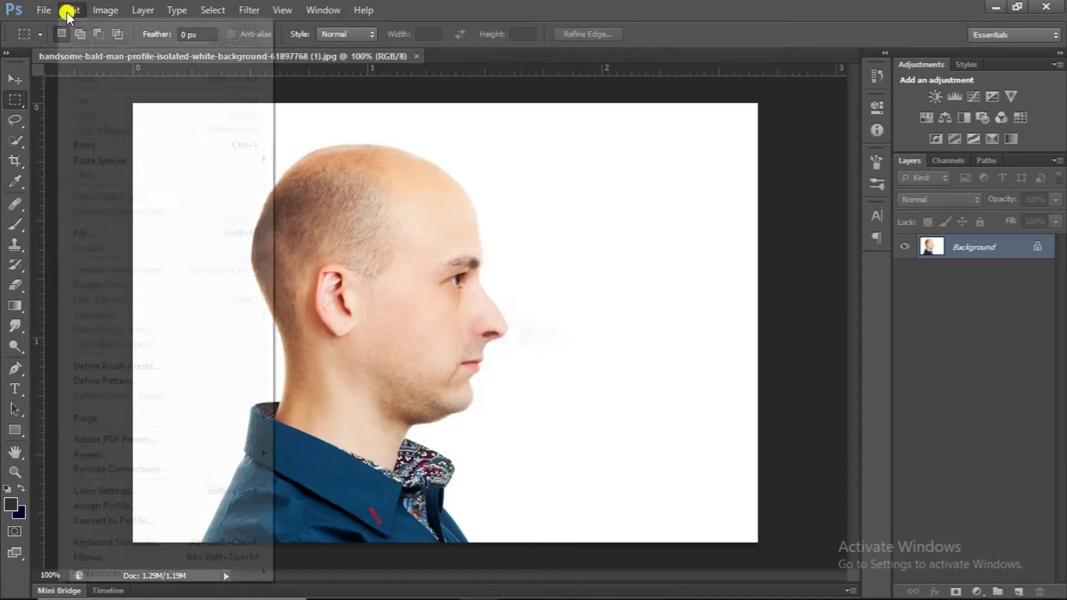
left_click(119, 140)
scroll(819, 262, "down", 2)
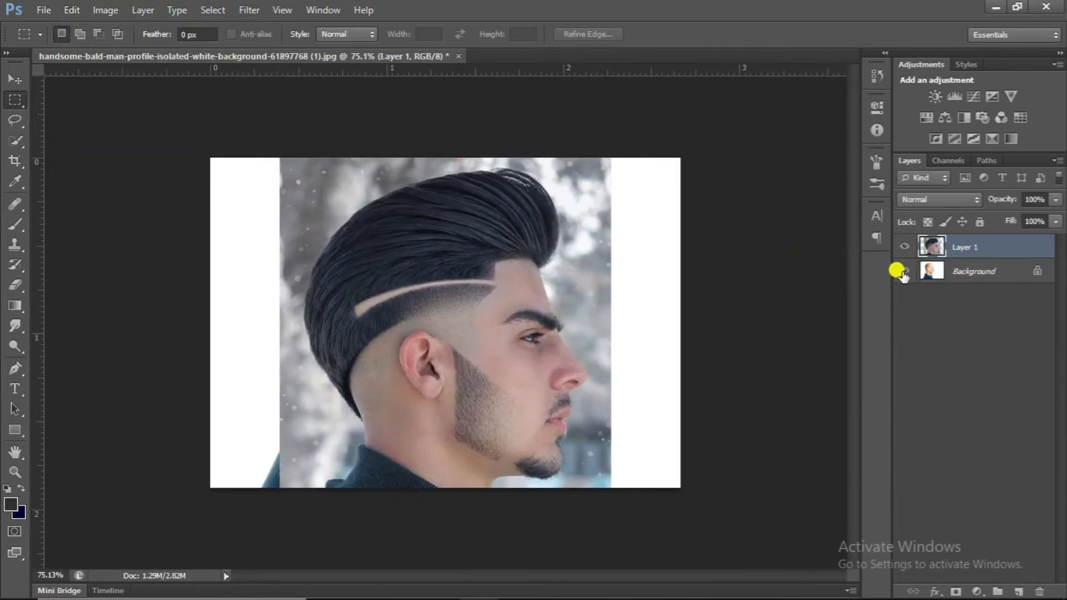
- Set the pasted layer's opacity to 48% and shrink the layer towards the size of the bald man's head
left_click(1015, 214)
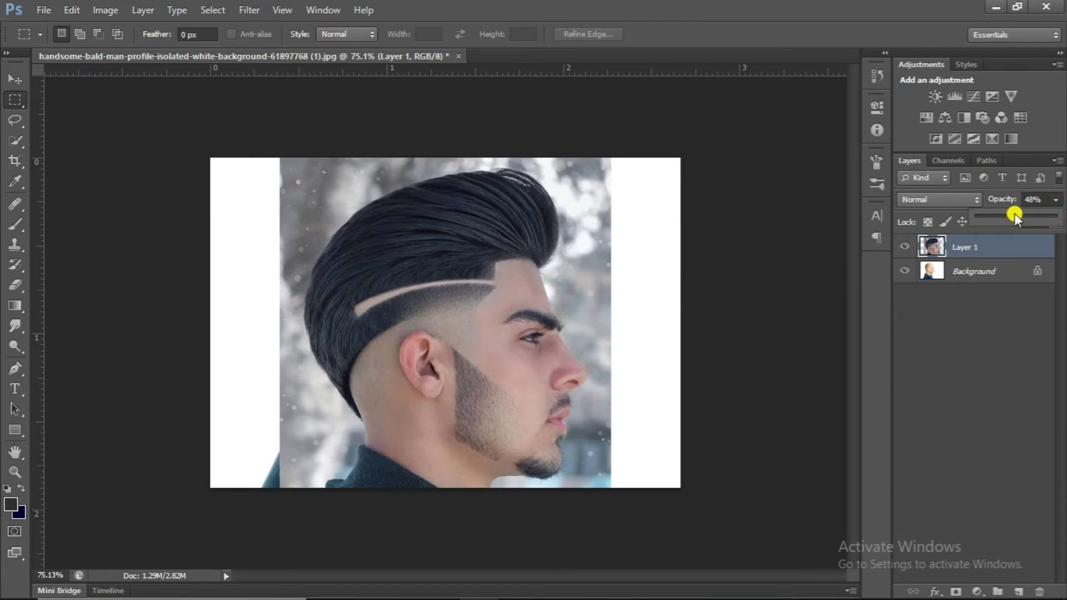
key("ctrl+t")
scroll(589, 264, "down", 1)
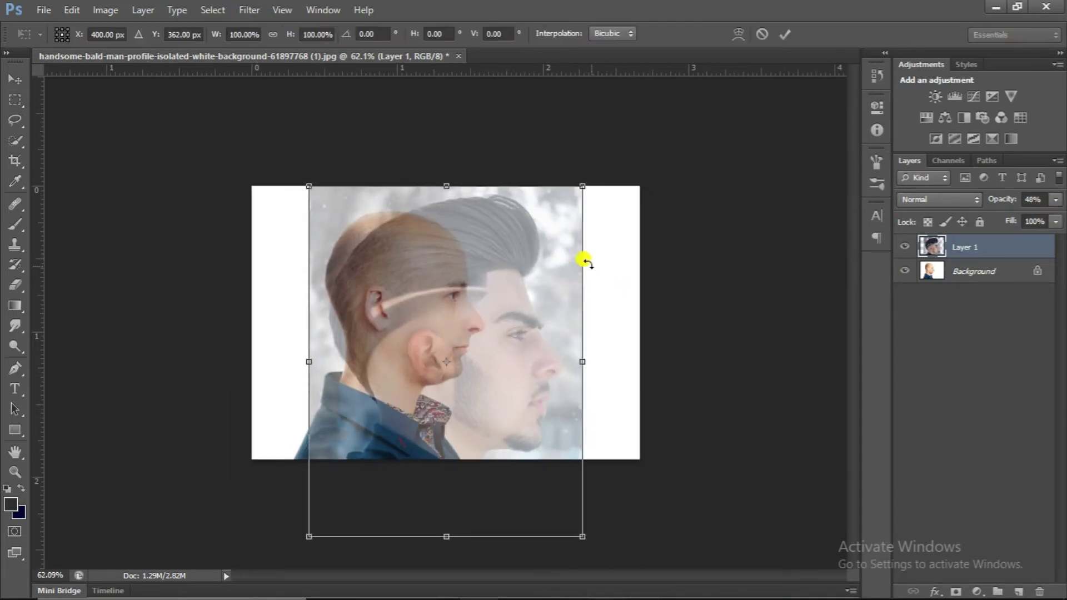
scroll(581, 528, "up", 1)
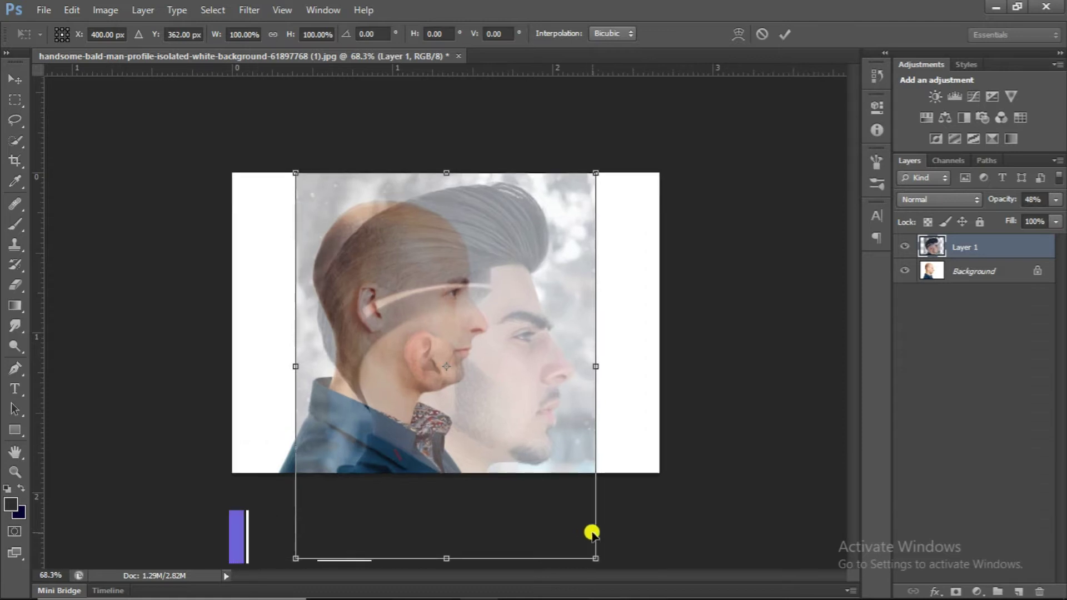
left_click_drag(593, 556, 479, 409)
scroll(405, 293, "up", 3)
left_click_drag(500, 449, 447, 380)
- Scale the pasted photo to about 67% and move it so the two faces overlap
left_click_drag(377, 303, 390, 324)
key("ctrl+plus")
left_click_drag(460, 419, 546, 494)
key("ctrl+plus")
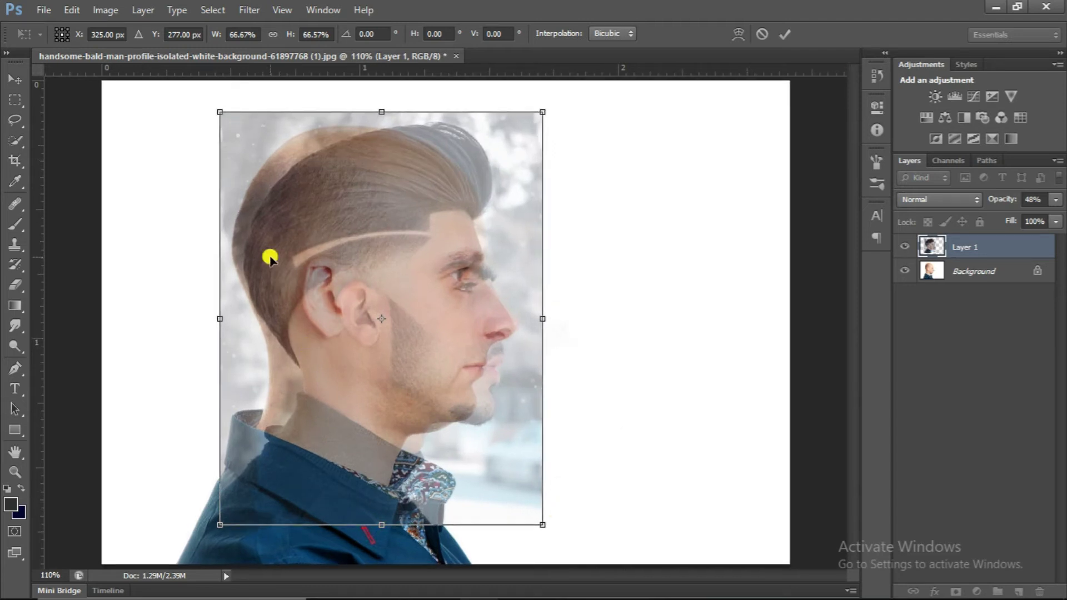
mouse_move(471, 352)
left_mouse_down()
mouse_move(462, 333)
mouse_move(473, 356)
left_mouse_up()
scroll(504, 347, "up", 2)
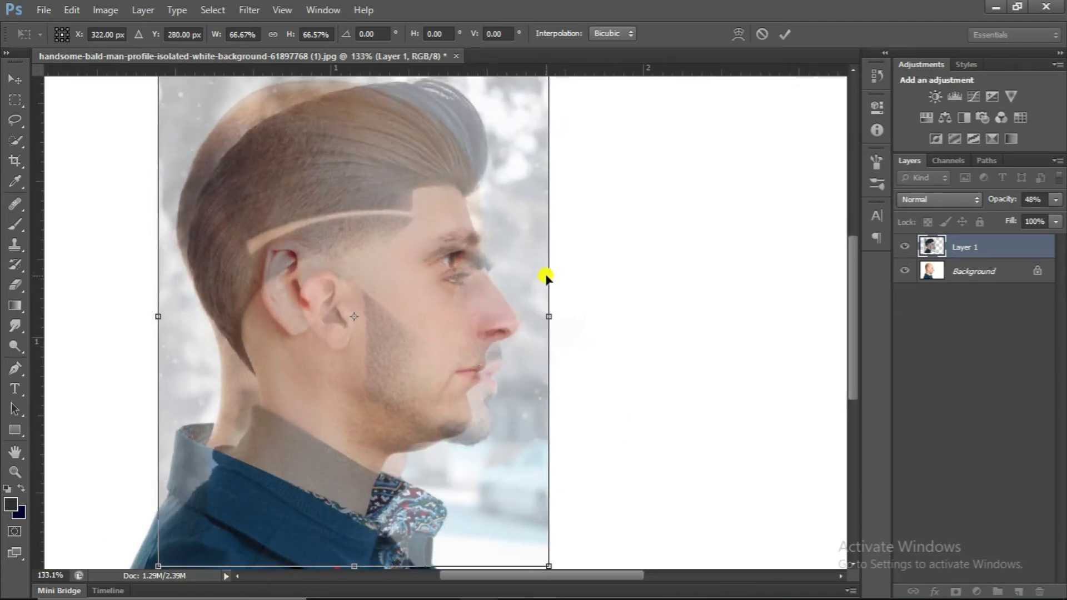
- Resize the pasted photo to about 70% wide and 79% high, rotated about 3.9°, aligning its face with the bald man's
key("ctrl+minus")
left_click_drag(238, 134, 224, 117)
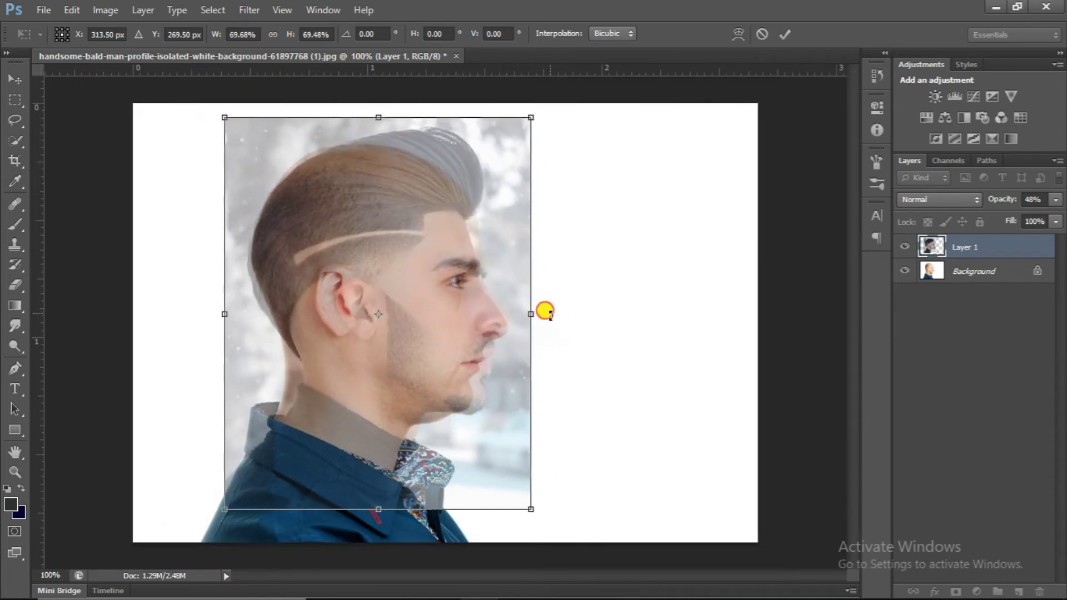
left_click_drag(545, 310, 546, 313)
left_click_drag(478, 411, 475, 406)
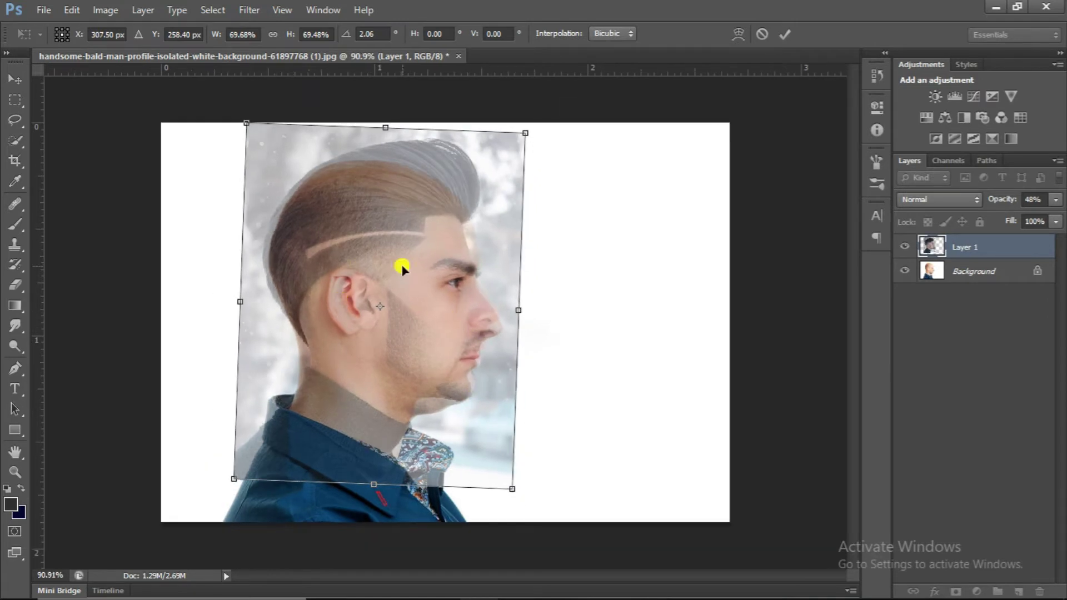
left_click_drag(476, 350, 483, 367)
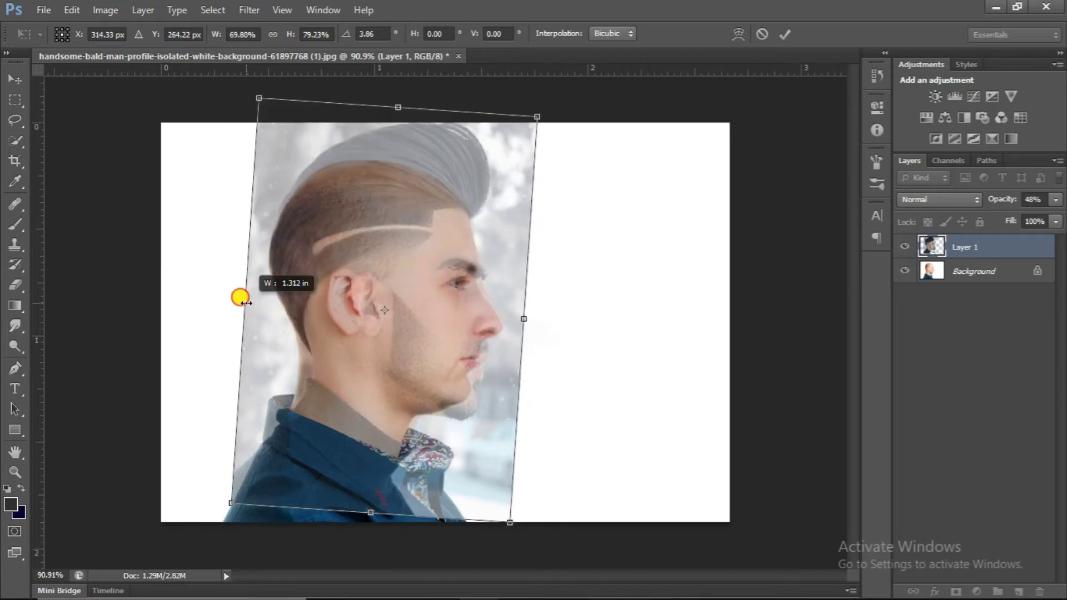
left_click_drag(246, 303, 244, 300)
- Warp the pasted photo so its head outline and neck follow the bald man's, and apply the transformation
right_click(408, 251)
left_click(464, 369)
key("ctrl+1")
left_click_drag(537, 247, 517, 257)
scroll(342, 308, "up", 1)
mouse_move(202, 379)
left_mouse_down()
mouse_move(214, 374)
mouse_move(195, 368)
left_mouse_up()
left_click_drag(205, 544, 124, 517)
mouse_move(302, 386)
left_mouse_down()
mouse_move(291, 385)
mouse_move(304, 388)
left_mouse_up()
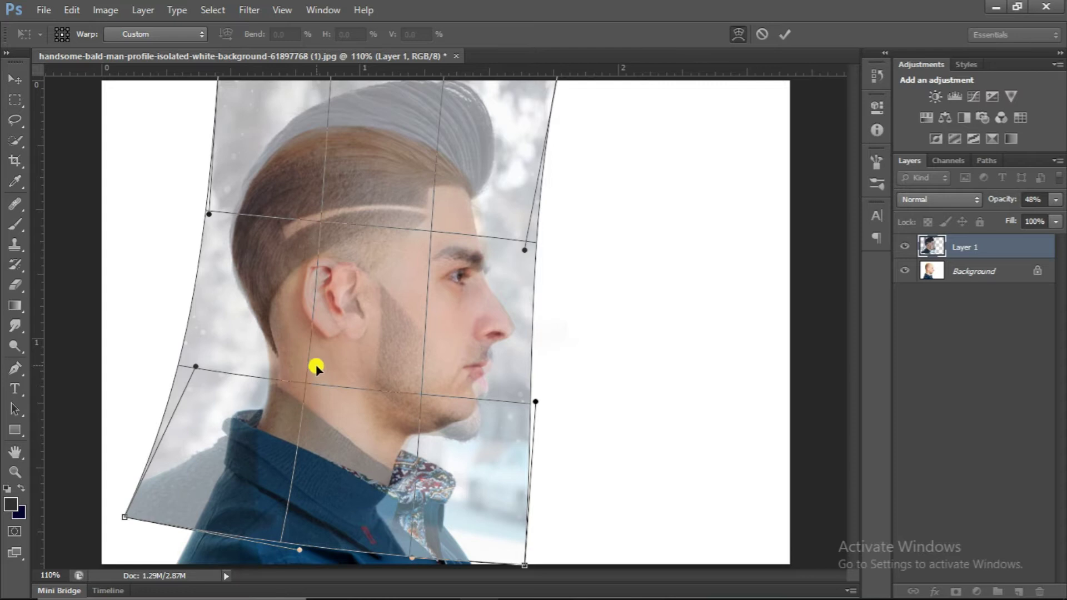
key("Return")
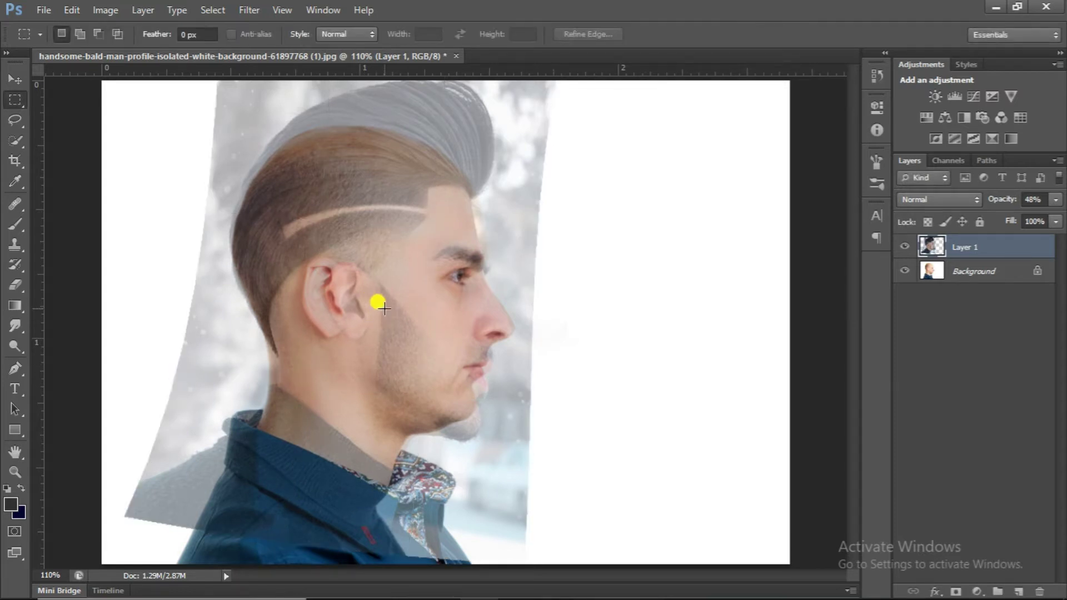
- Compare the alignment by toggling Layer 1's visibility, and set its opacity back to 100%
key("ctrl+0")
left_click(905, 247)
left_click(906, 248)
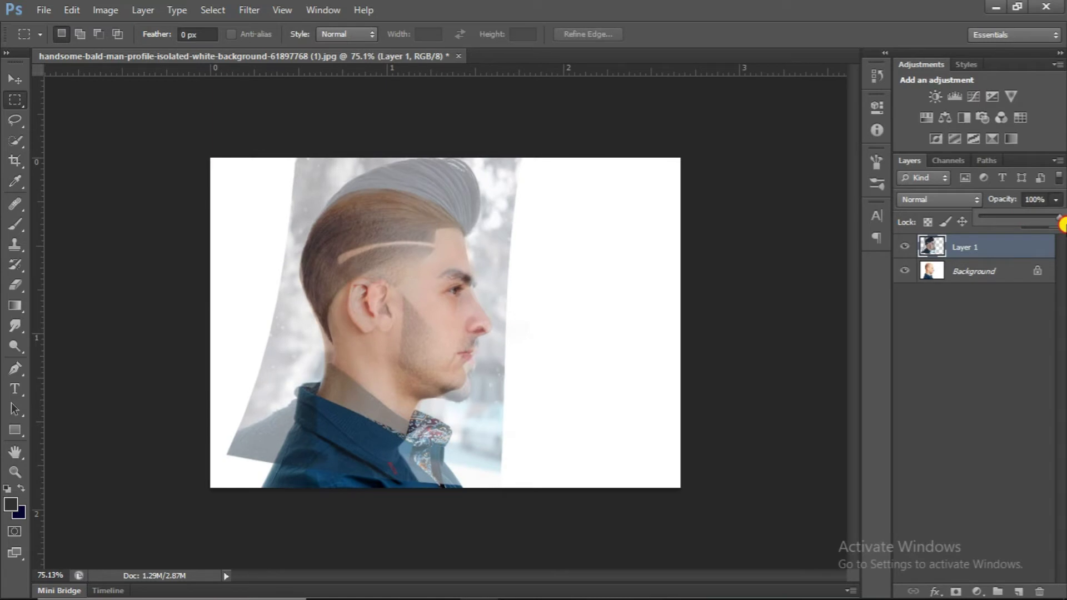
left_click_drag(1064, 225, 1064, 225)
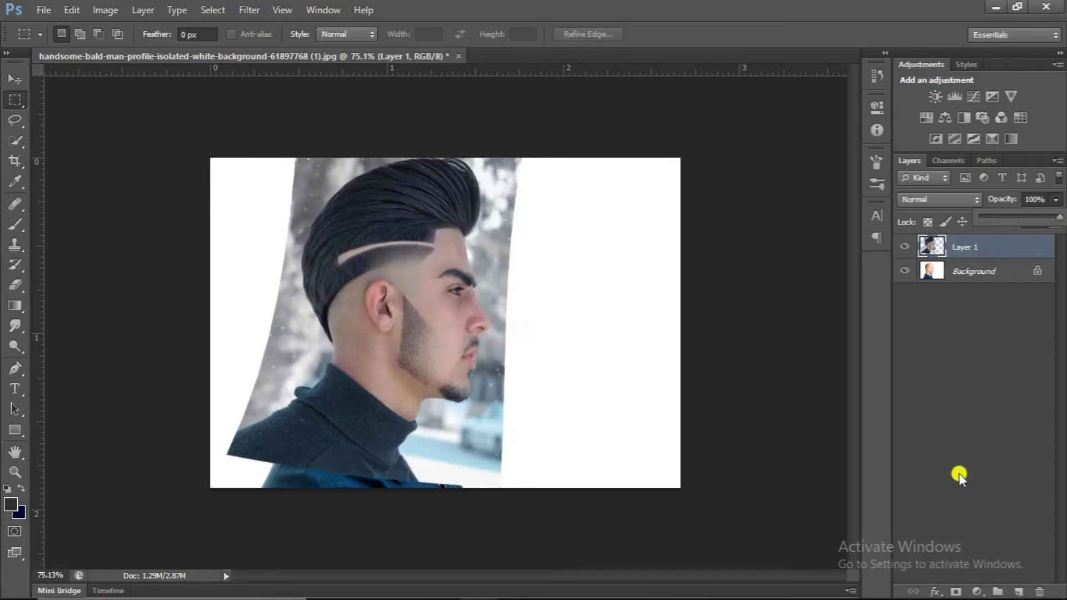
scroll(597, 375, "up", 2)
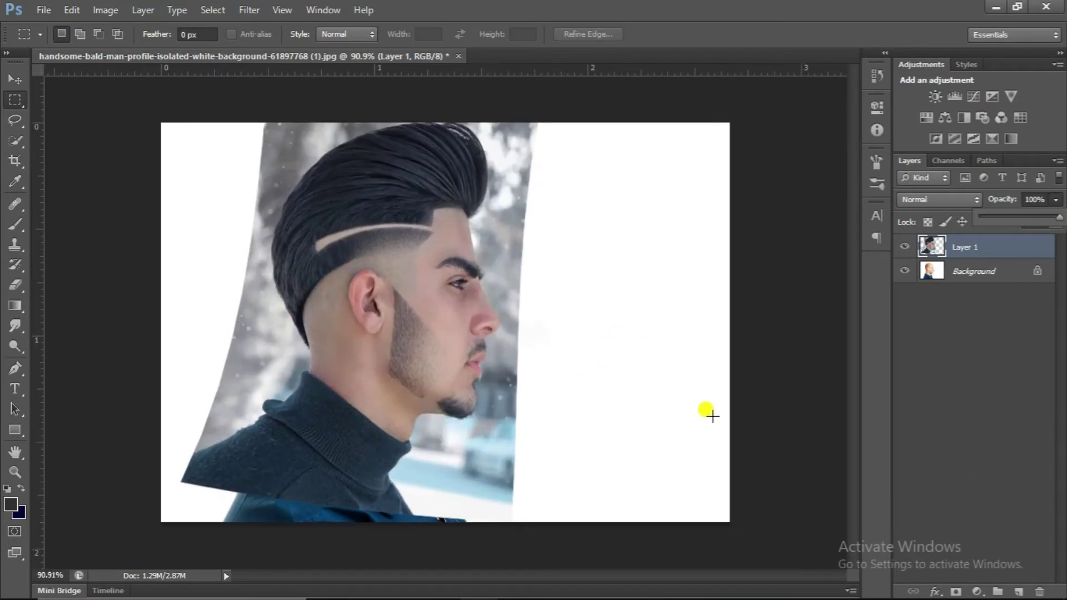
- Duplicate Layer 1 and Background together and scale both copies down slightly to leave room above the hair
key("b")
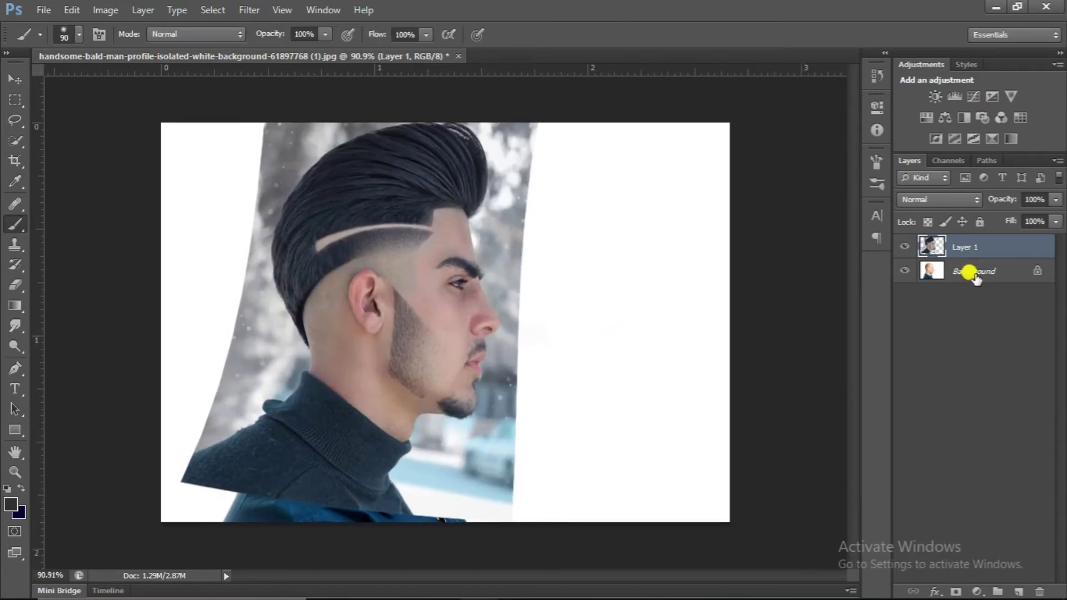
left_click(974, 272, "shift")
key("ctrl+j")
key("ctrl+t")
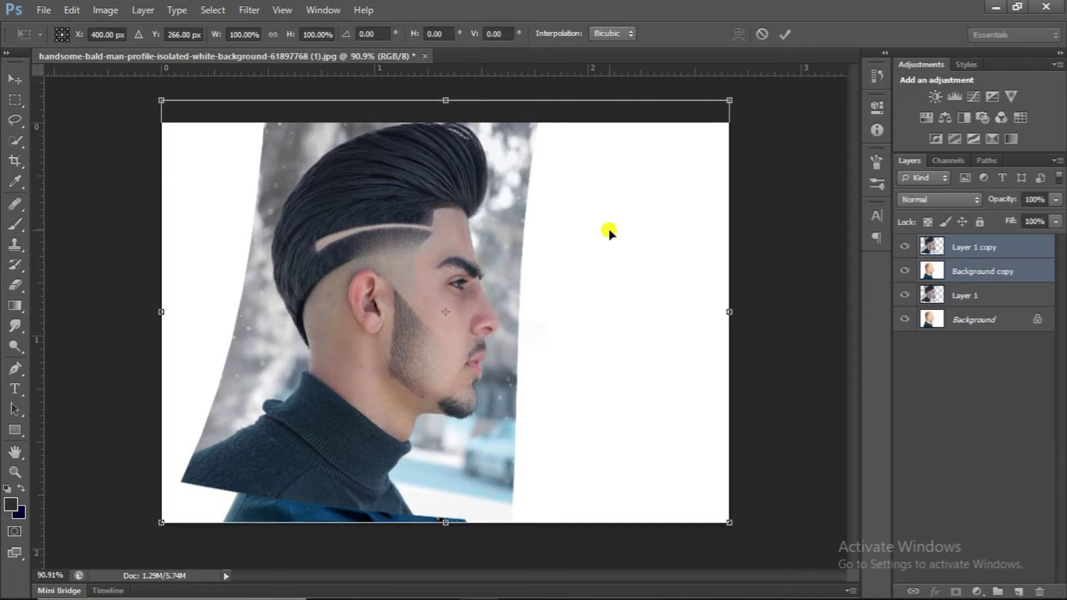
left_click_drag(159, 95, 193, 120)
key("Return")
- Hide the original Layer 1 and Background, and add a black layer mask to Layer 1 copy
left_click(930, 303)
left_click_drag(905, 295, 904, 318)
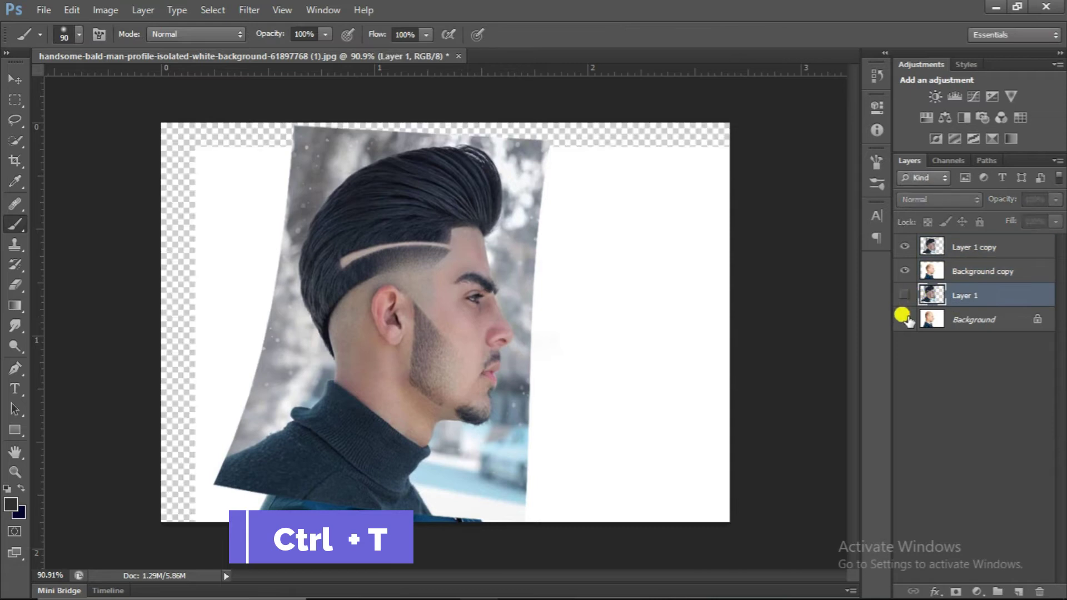
left_click(973, 249)
key("ctrl+1")
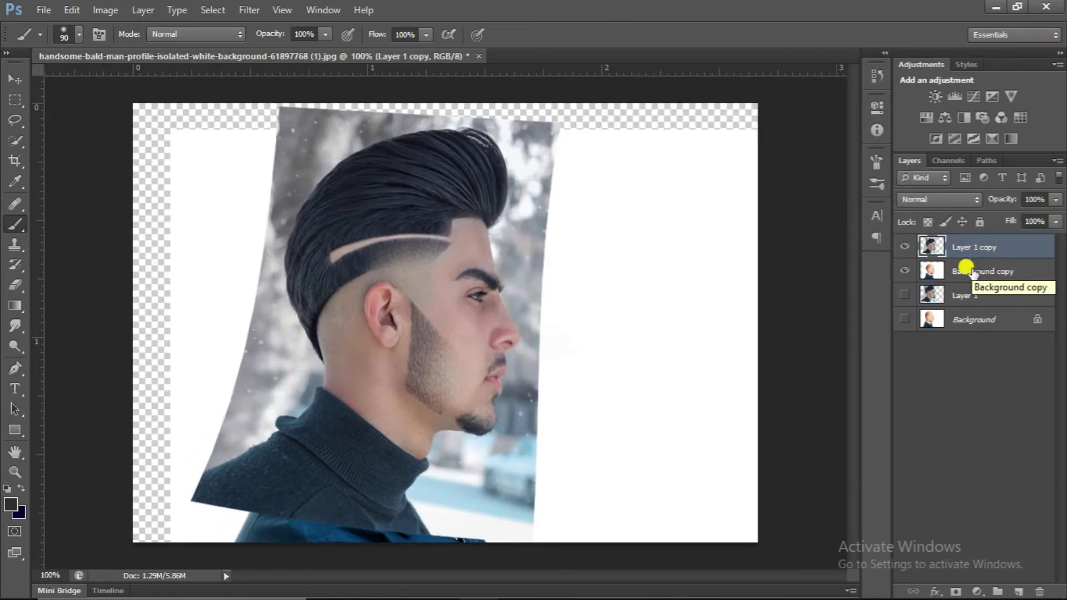
left_click(956, 591, "alt")
- Paint white on Layer 1 copy's mask with a reduced soft brush to reveal the hair over the bald scalp
scroll(337, 208, "up", 3)
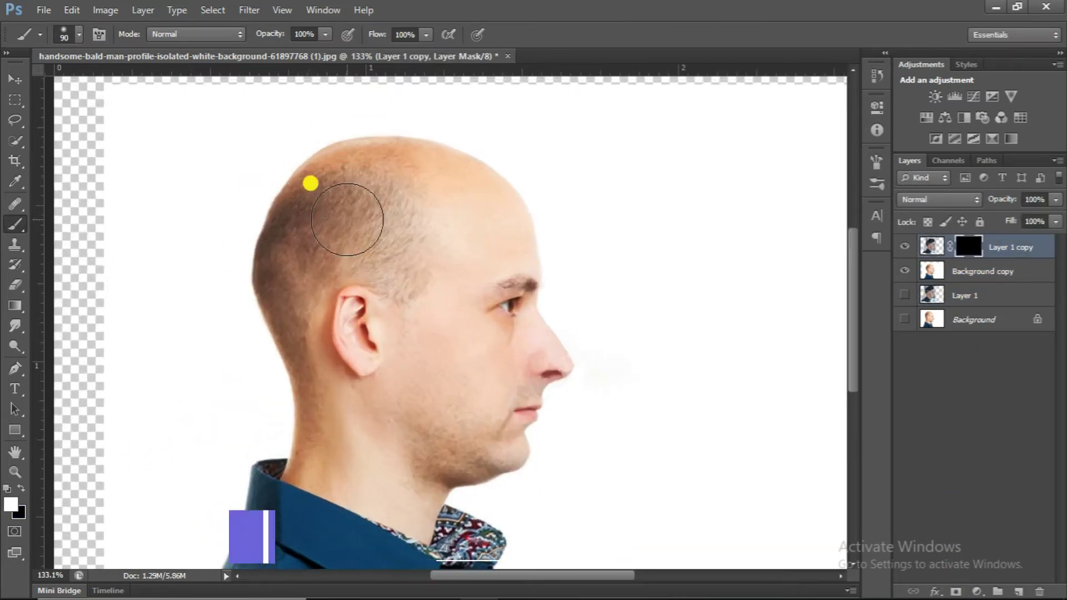
scroll(340, 214, "down", 1)
scroll(328, 186, "up", 1)
key("bracketleft")
key("bracketleft")
key("bracketleft")
key("bracketleft")
key("bracketleft")
scroll(321, 176, "up", 2)
key("bracketleft")
mouse_move(326, 177)
left_mouse_down()
mouse_move(309, 207)
mouse_move(365, 173)
mouse_move(356, 164)
mouse_move(401, 163)
mouse_move(337, 169)
mouse_move(414, 168)
mouse_move(343, 211)
mouse_move(425, 204)
mouse_move(424, 228)
mouse_move(477, 233)
mouse_move(477, 245)
mouse_move(289, 302)
mouse_move(314, 273)
mouse_move(274, 291)
mouse_move(313, 188)
mouse_move(319, 199)
mouse_move(373, 163)
mouse_move(484, 174)
mouse_move(406, 162)
mouse_move(459, 212)
mouse_move(476, 199)
mouse_move(494, 220)
mouse_move(531, 211)
mouse_move(469, 246)
mouse_move(499, 257)
mouse_move(432, 278)
mouse_move(403, 390)
left_mouse_up()
- Reveal the shaved side, the ear and the back hairline on the mask with a smaller brush
key("bracketleft")
key("bracketleft")
key("bracketleft")
mouse_move(404, 306)
left_mouse_down()
mouse_move(376, 368)
mouse_move(325, 303)
mouse_move(316, 368)
mouse_move(262, 267)
mouse_move(258, 316)
mouse_move(295, 399)
left_mouse_up()
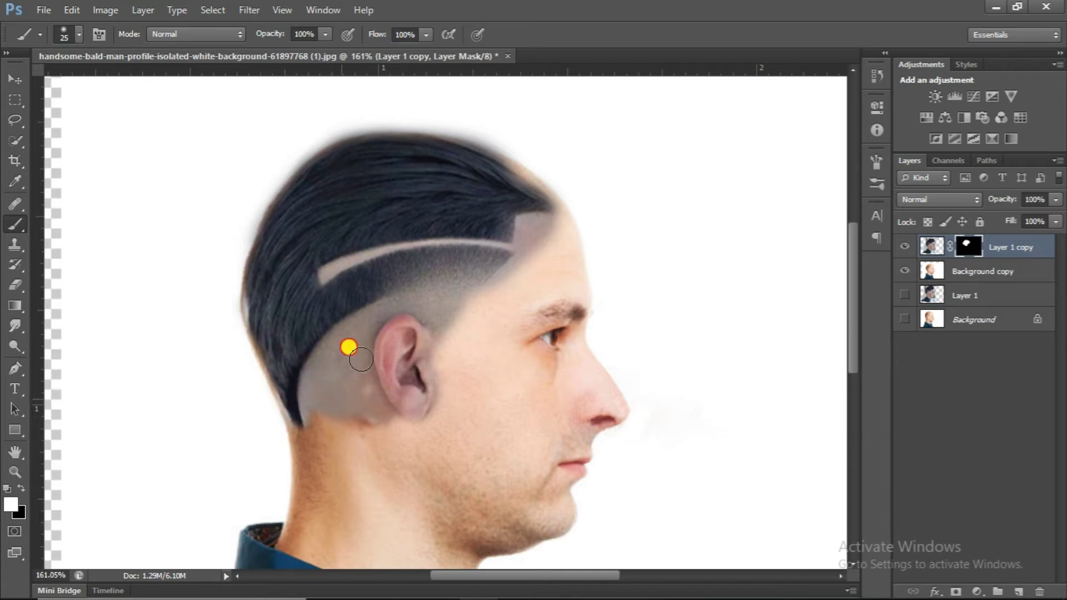
scroll(381, 349, "up", 1)
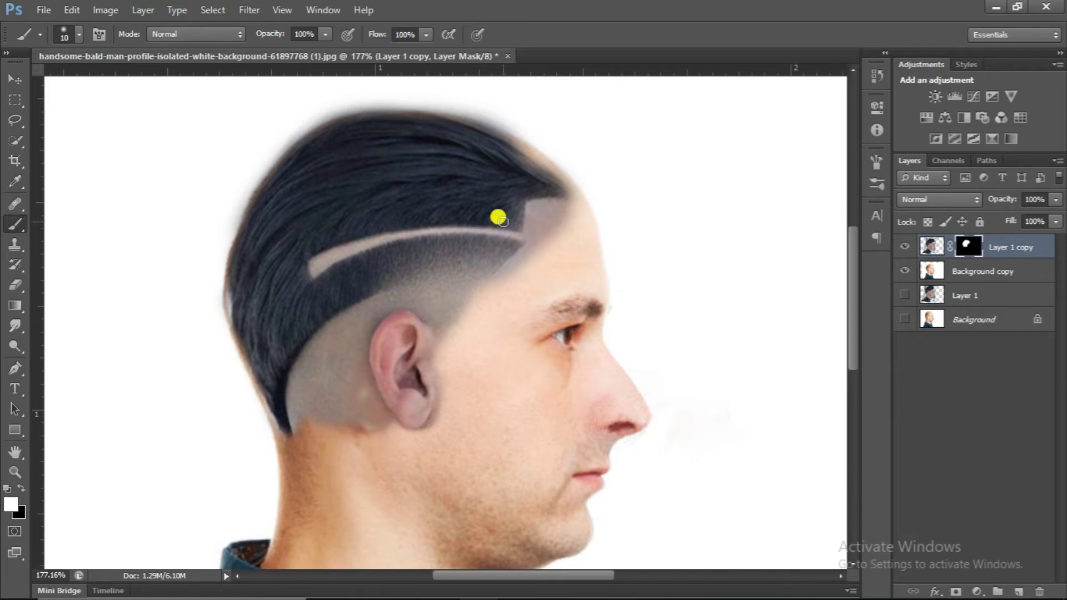
- Reveal the quiff, the outer hair edge and the temple on the mask with a size 35 brush
scroll(546, 170, "down", 1)
key("bracketright")
key("bracketright")
key("bracketright")
mouse_move(469, 105)
left_mouse_down()
mouse_move(381, 119)
mouse_move(466, 139)
mouse_move(438, 116)
mouse_move(522, 131)
mouse_move(576, 168)
mouse_move(581, 200)
mouse_move(555, 143)
mouse_move(581, 112)
mouse_move(600, 186)
mouse_move(526, 98)
mouse_move(481, 102)
mouse_move(523, 108)
left_mouse_up()
scroll(606, 183, "down", 2)
scroll(524, 109, "down", 3)
mouse_move(451, 124)
left_mouse_down()
mouse_move(389, 148)
mouse_move(404, 134)
mouse_move(477, 133)
mouse_move(374, 155)
mouse_move(403, 136)
mouse_move(307, 193)
mouse_move(281, 255)
mouse_move(294, 316)
left_mouse_up()
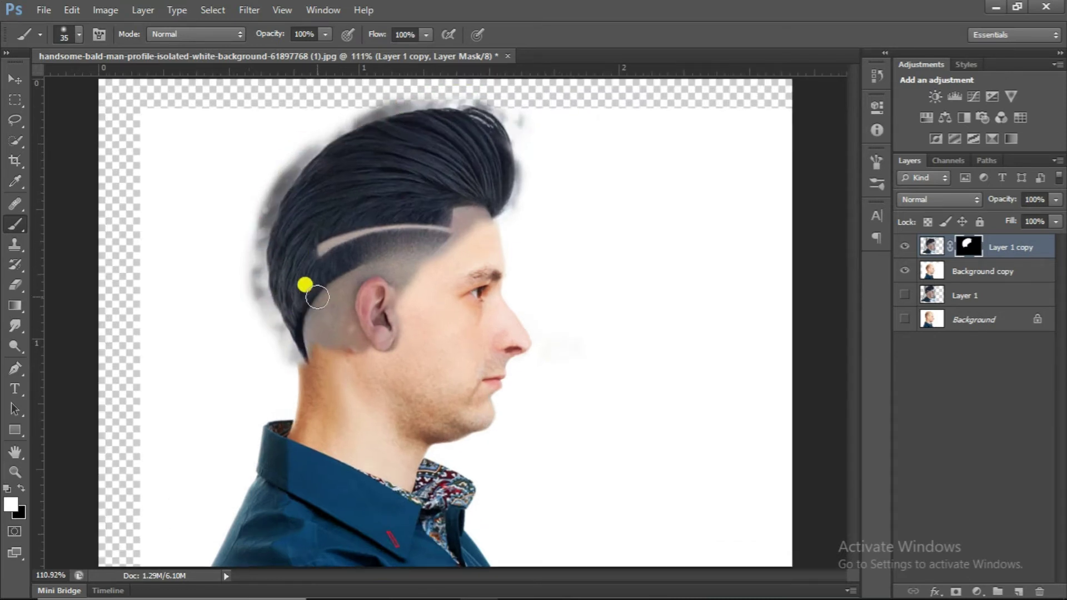
scroll(305, 285, "up", 1)
mouse_move(462, 221)
left_mouse_down()
mouse_move(444, 247)
mouse_move(406, 267)
left_mouse_up()
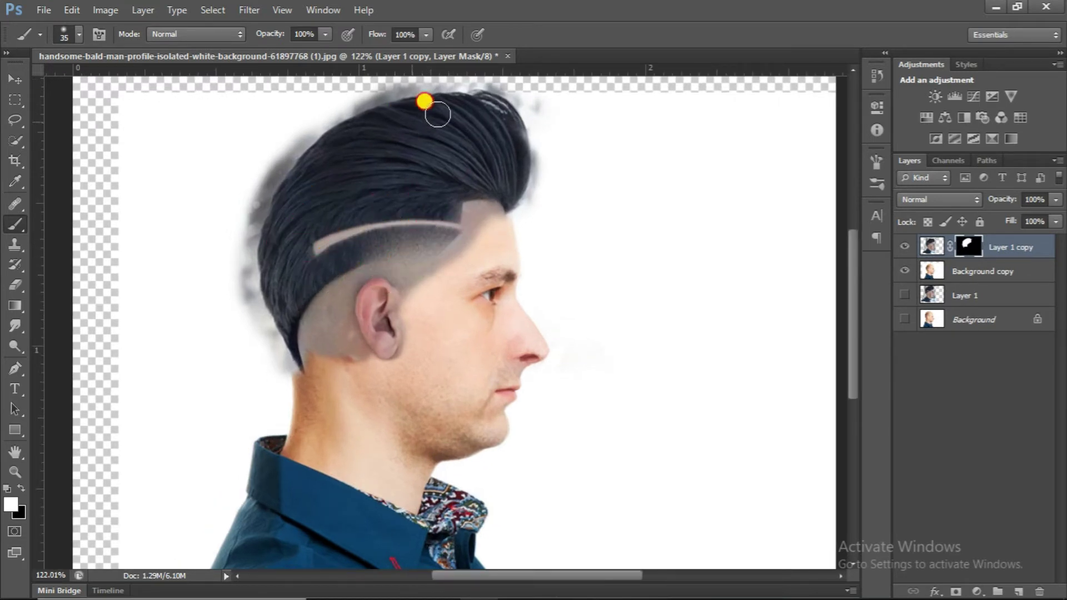
- Warp the masked hair layer slightly up and back to fit the man's head
key("ctrl+t")
key("ctrl+0")
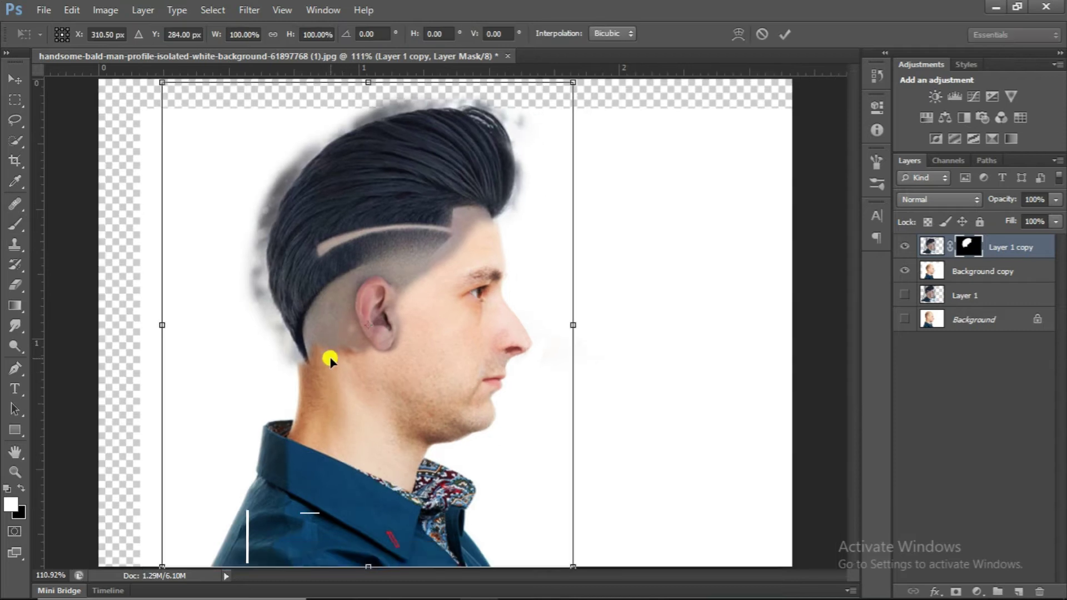
right_click(342, 314)
left_click(389, 434)
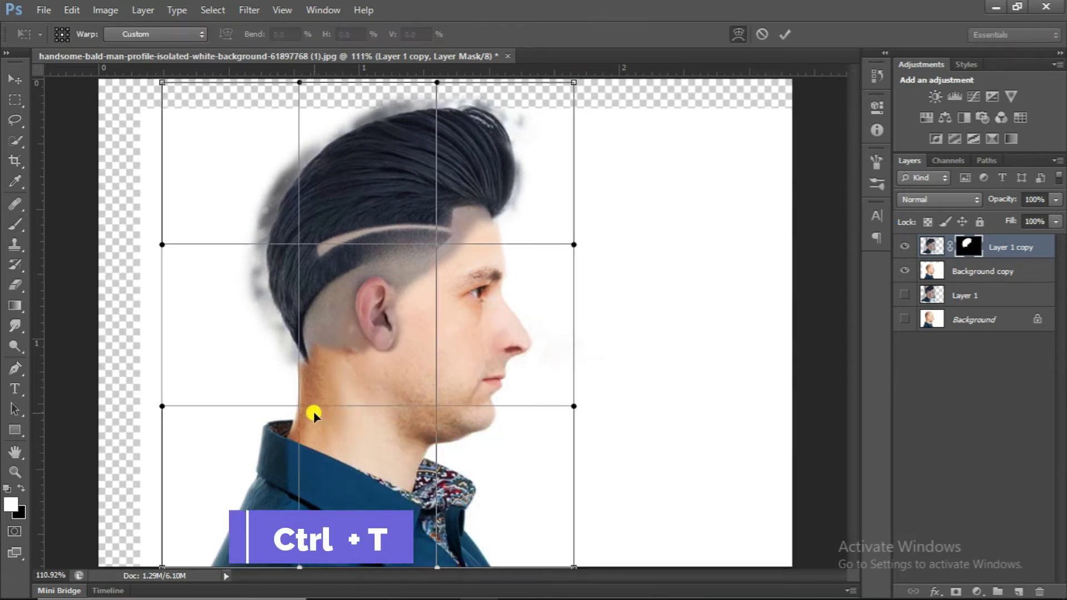
left_click_drag(299, 409, 292, 404)
left_click_drag(566, 241, 575, 237)
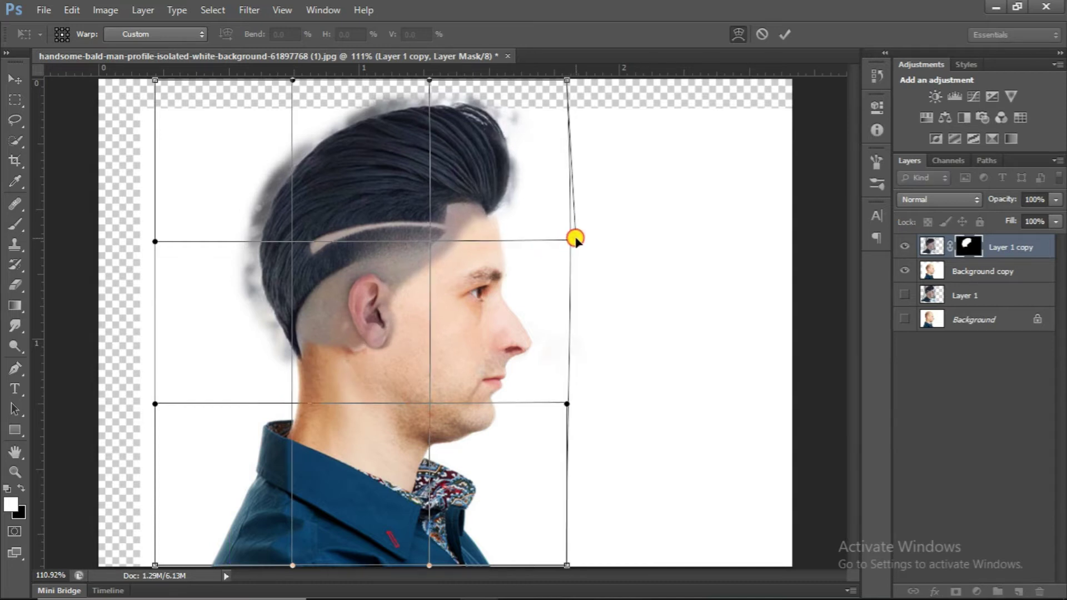
scroll(567, 198, "down", 1)
- Scale the hair layer to about 103% width and 101.8% height, and apply the transformation
key("ctrl+t")
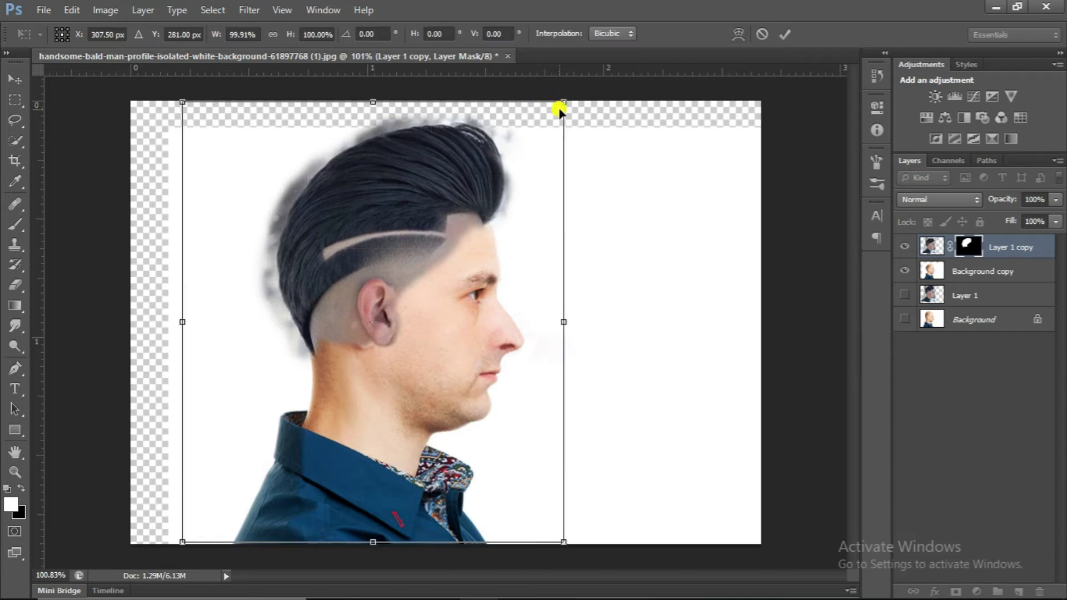
left_click_drag(559, 99, 569, 94)
mouse_move(176, 310)
left_mouse_down()
mouse_move(165, 304)
mouse_move(175, 305)
left_mouse_up()
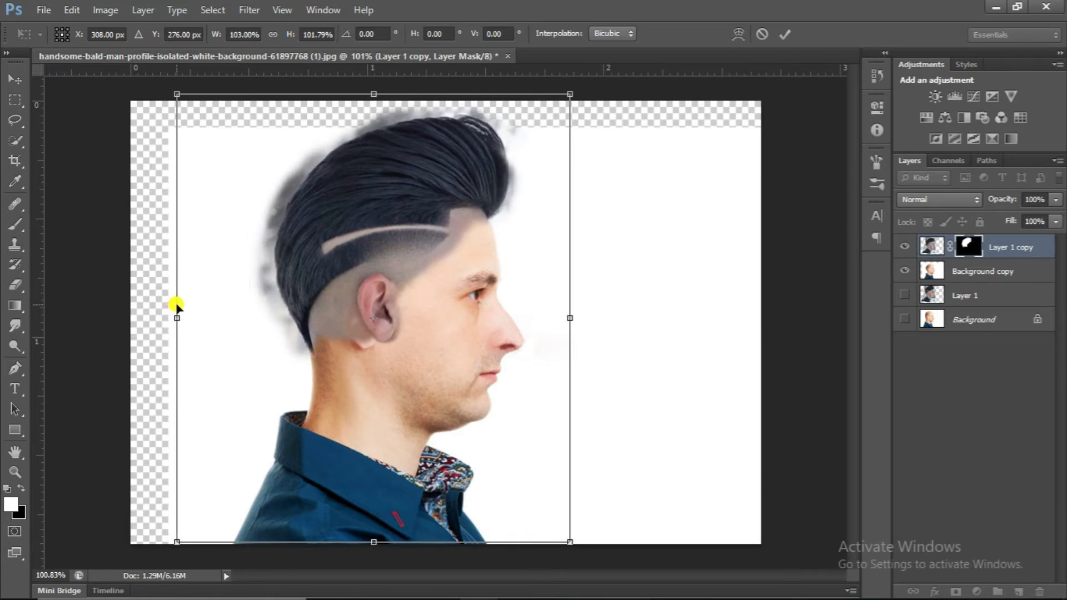
key("Return")
- Add an empty layer above Layer 1 copy and set a skin-coloured brush to Soft Light mode at 28% opacity
scroll(344, 340, "up", 3)
mouse_move(351, 323)
left_mouse_down()
mouse_move(328, 319)
mouse_move(318, 289)
mouse_move(360, 310)
left_mouse_up()
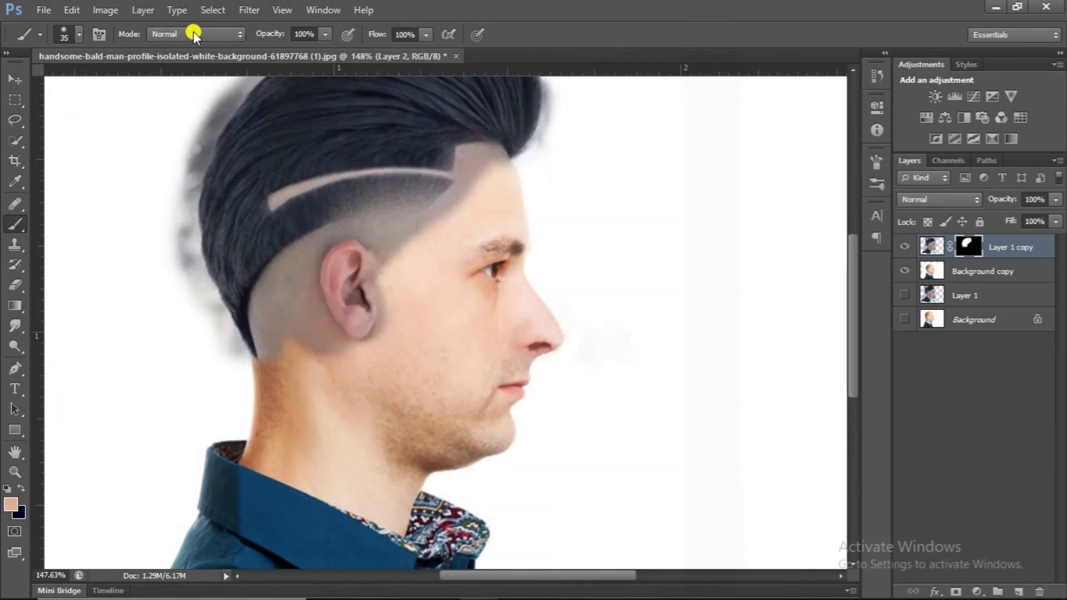
left_click(194, 34)
left_click(172, 275)
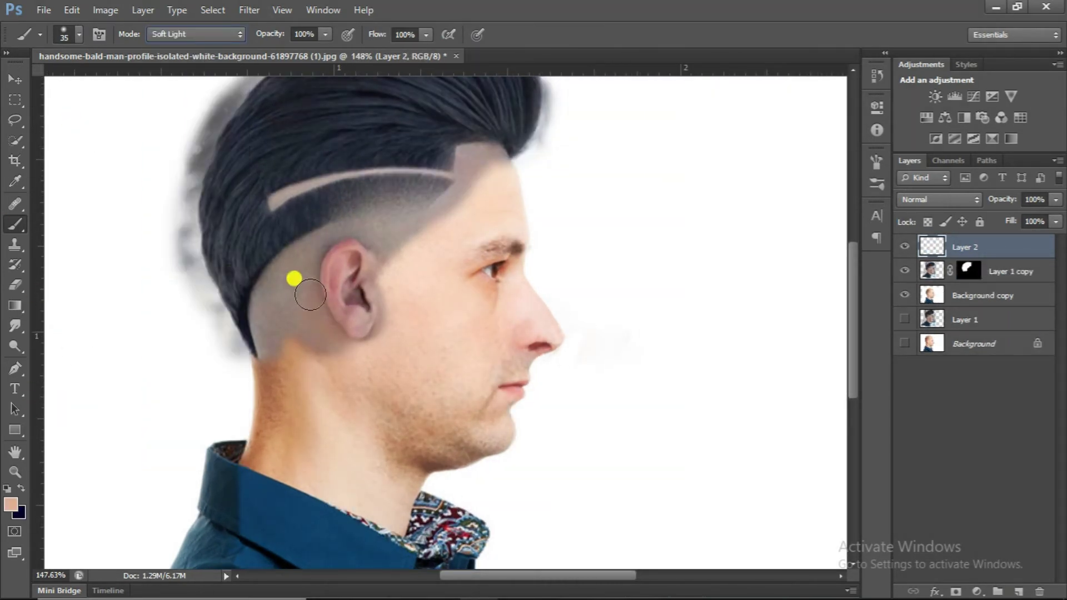
mouse_move(299, 283)
left_mouse_down()
mouse_move(298, 337)
mouse_move(294, 285)
mouse_move(298, 306)
left_mouse_up()
key("ctrl+z")
left_click_drag(275, 49, 268, 49)
- Paint the skin tone over the grey shaved side, the temple and the forehead corner on Layer 2
scroll(311, 334, "up", 1)
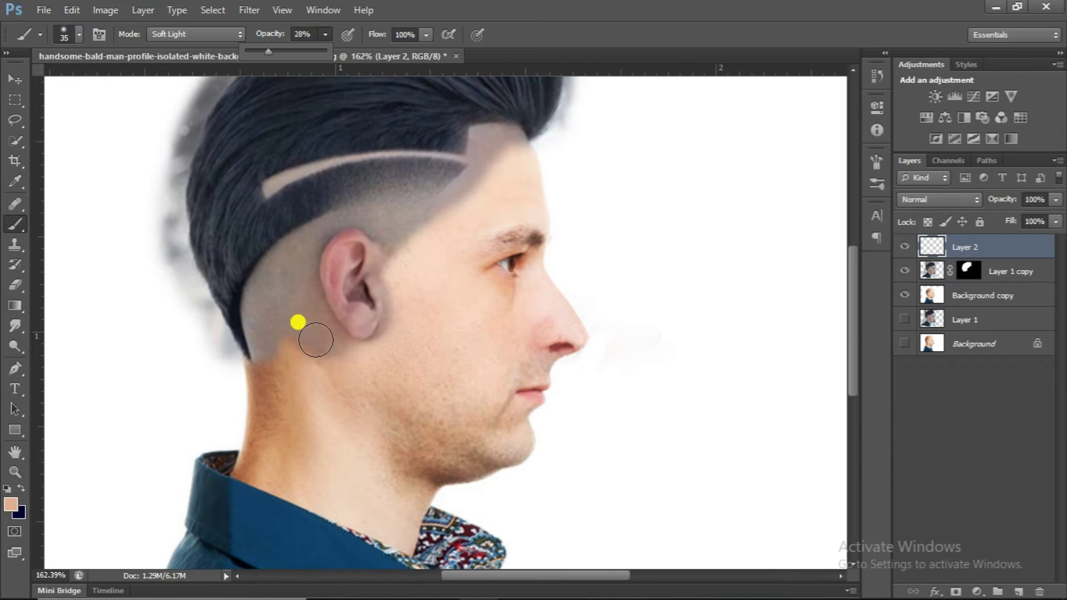
mouse_move(305, 329)
left_mouse_down()
mouse_move(327, 333)
mouse_move(294, 292)
mouse_move(336, 353)
left_mouse_up()
left_click_drag(255, 326, 274, 278)
key("bracketright")
mouse_move(394, 226)
left_mouse_down()
mouse_move(453, 216)
mouse_move(488, 145)
mouse_move(473, 196)
mouse_move(513, 141)
left_mouse_up()
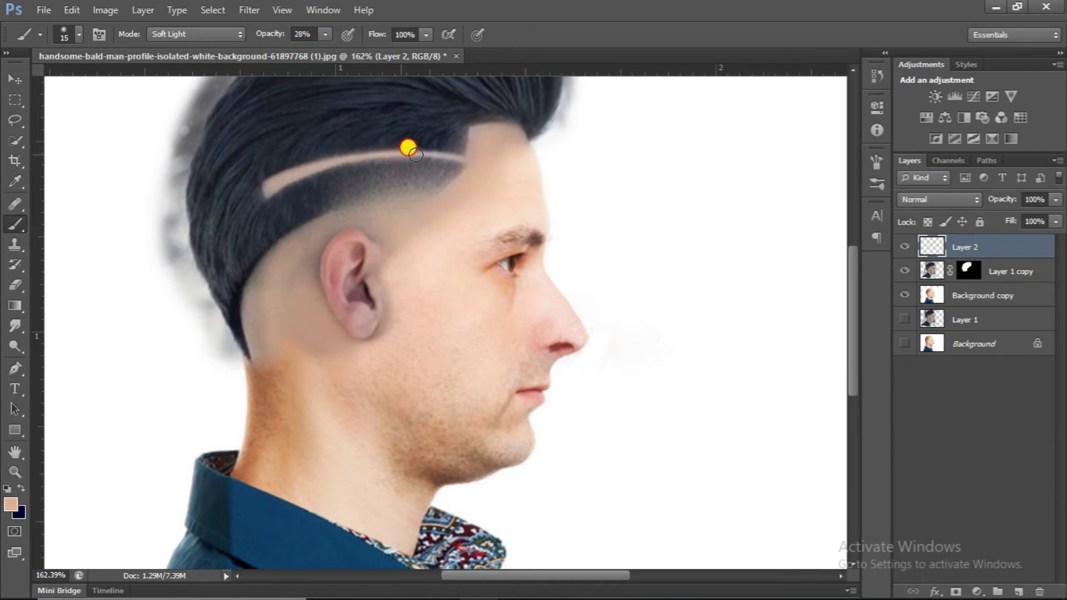
- Enlarge the brush to size 30 and warm up the skin between the ear and the back hairline
key("bracketright")
key("bracketright")
key("bracketright")
left_click_drag(283, 281, 263, 300)
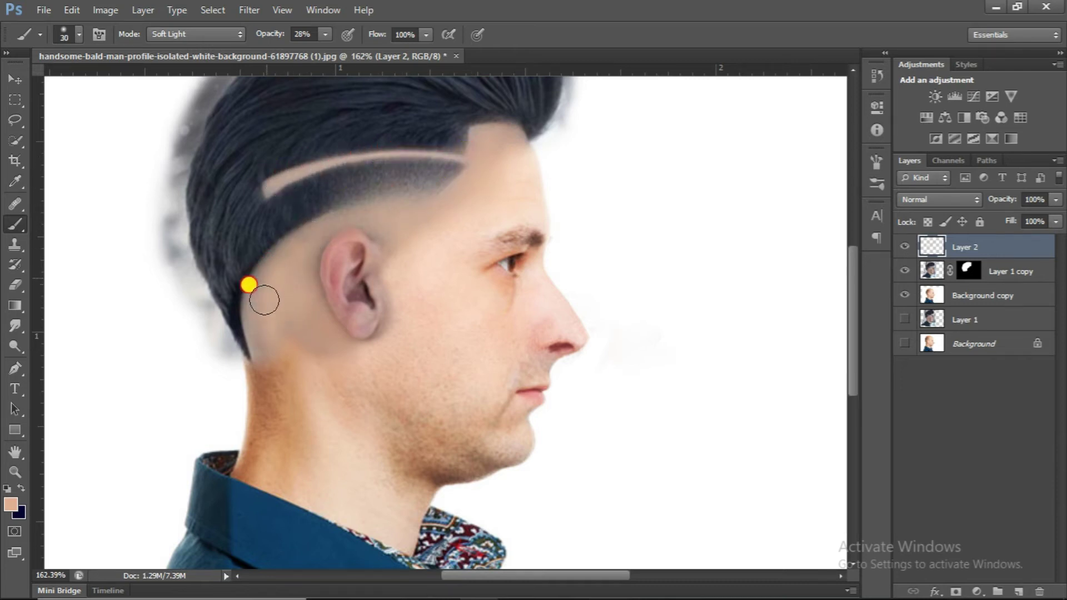
- Paint a warmer skin tone behind the ear and along the back hairline with the brush at size 35
mouse_move(408, 277)
left_mouse_down()
mouse_move(369, 291)
mouse_move(331, 227)
mouse_move(305, 305)
mouse_move(248, 343)
left_mouse_up()
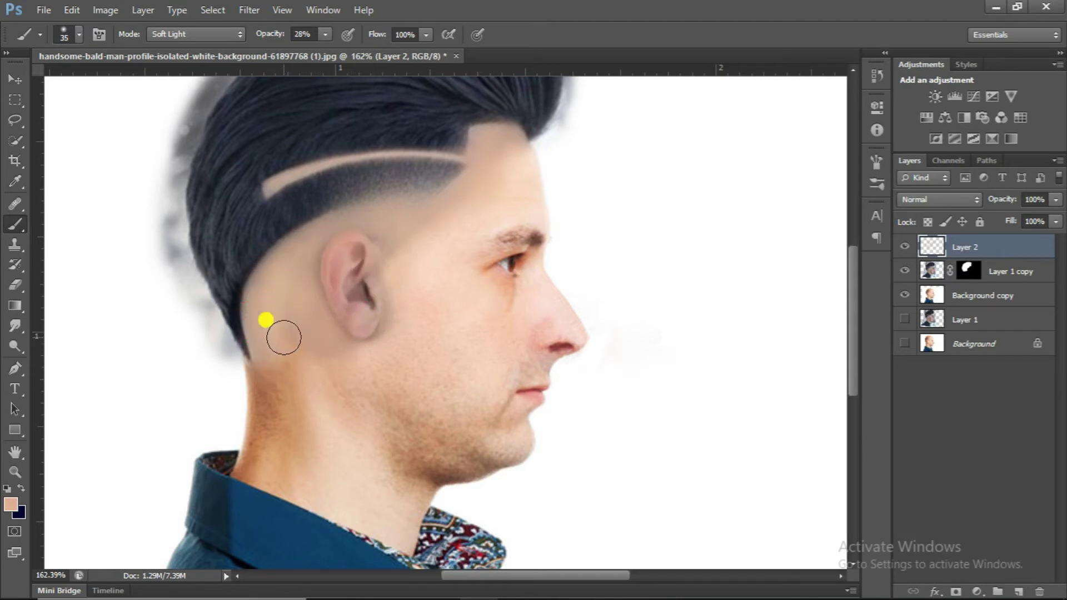
scroll(378, 316, "down", 2)
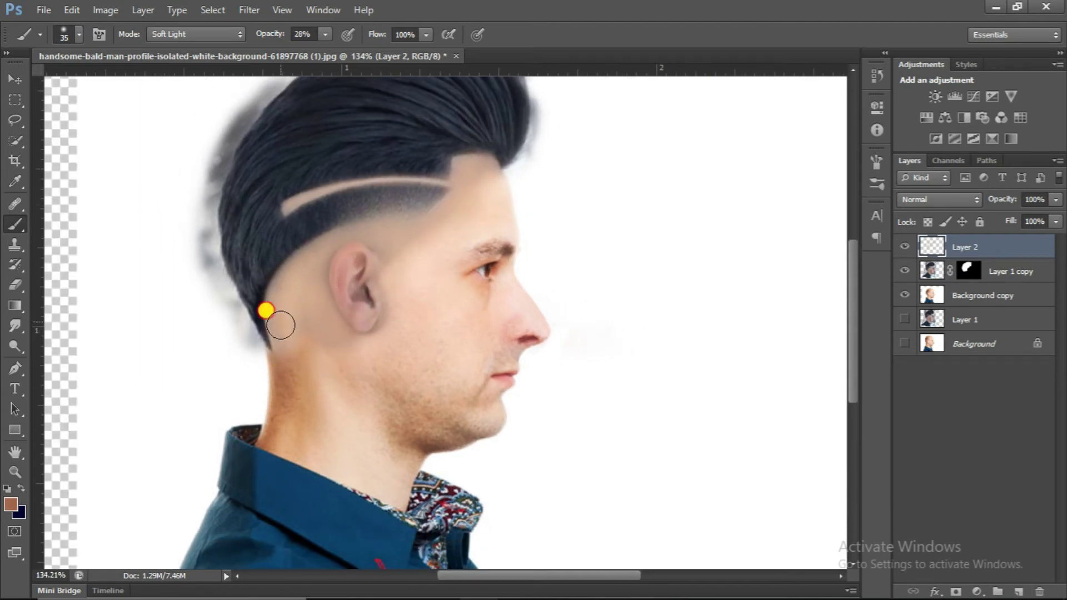
scroll(405, 324, "up", 3)
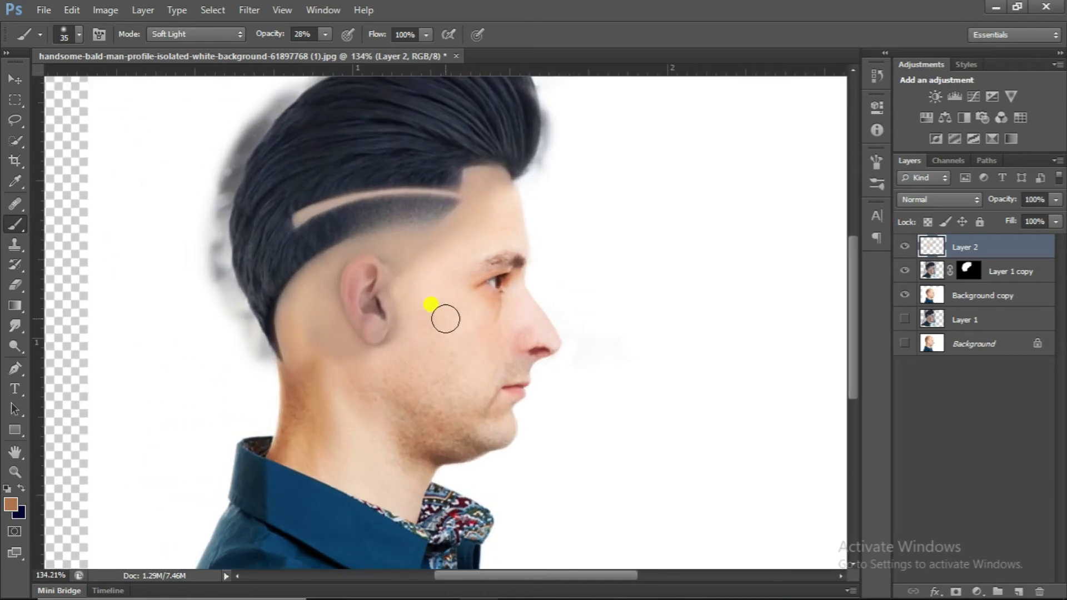
- Erase the skin tint from the shaved fade below the parting line and touch up its edge at the temple
key("e")
scroll(483, 213, "up", 2)
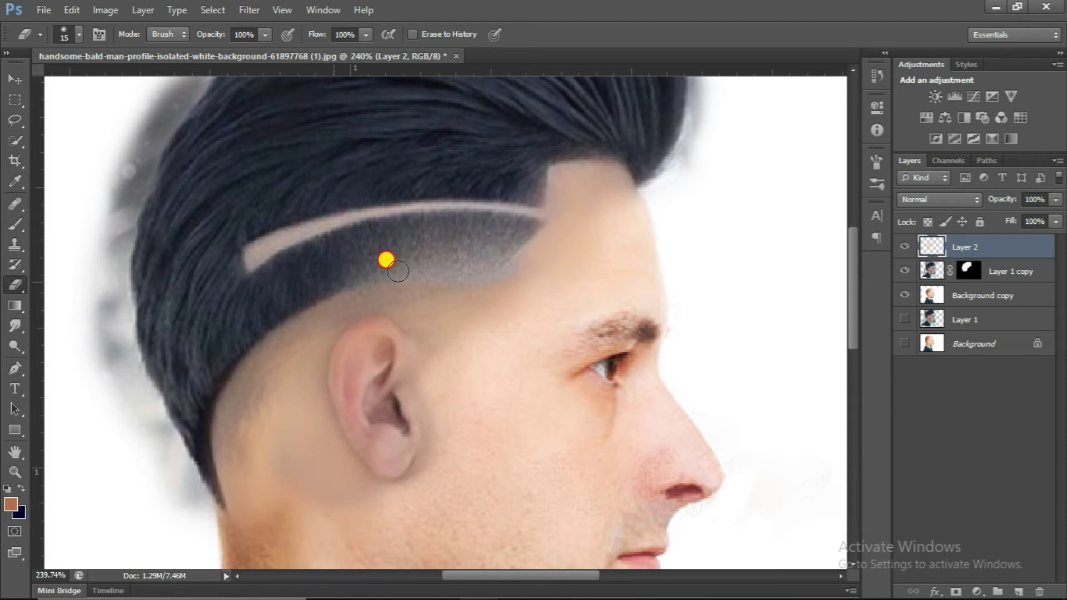
scroll(250, 300, "down", 2)
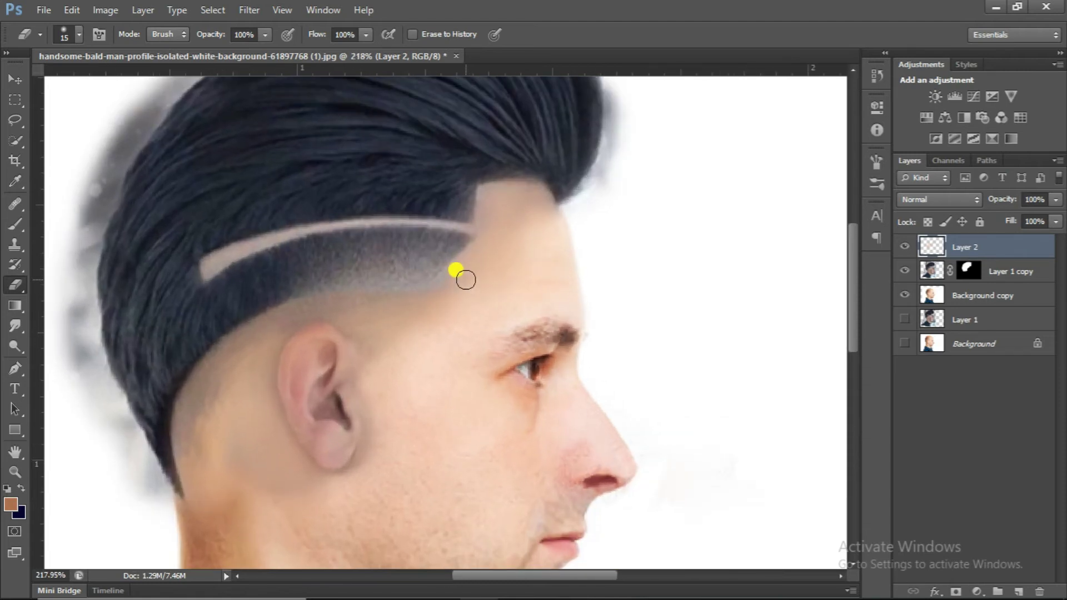
key("b")
scroll(470, 275, "up", 1)
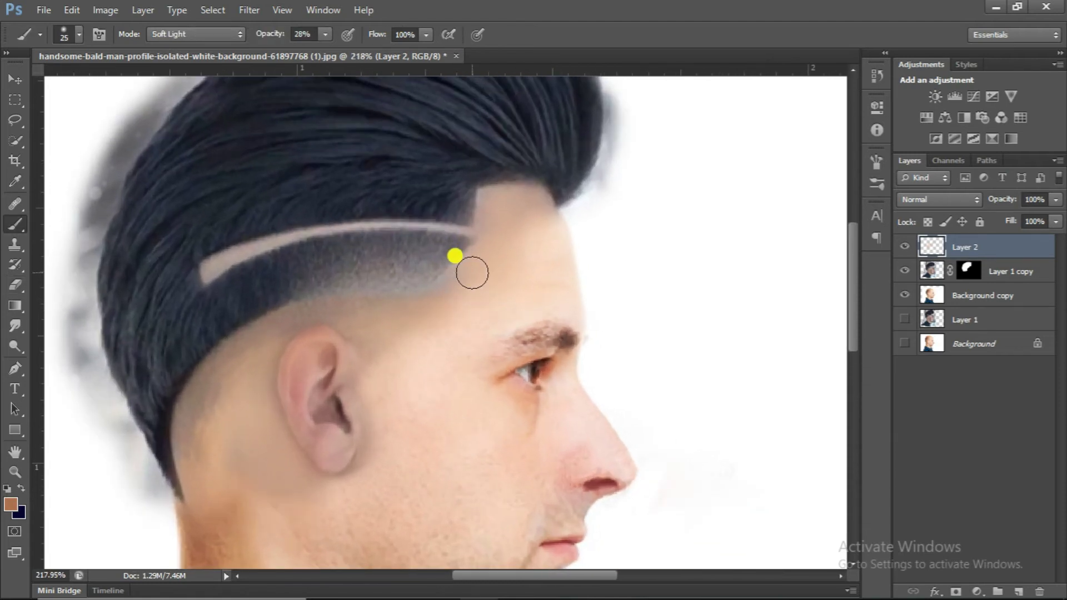
scroll(325, 305, "down", 2)
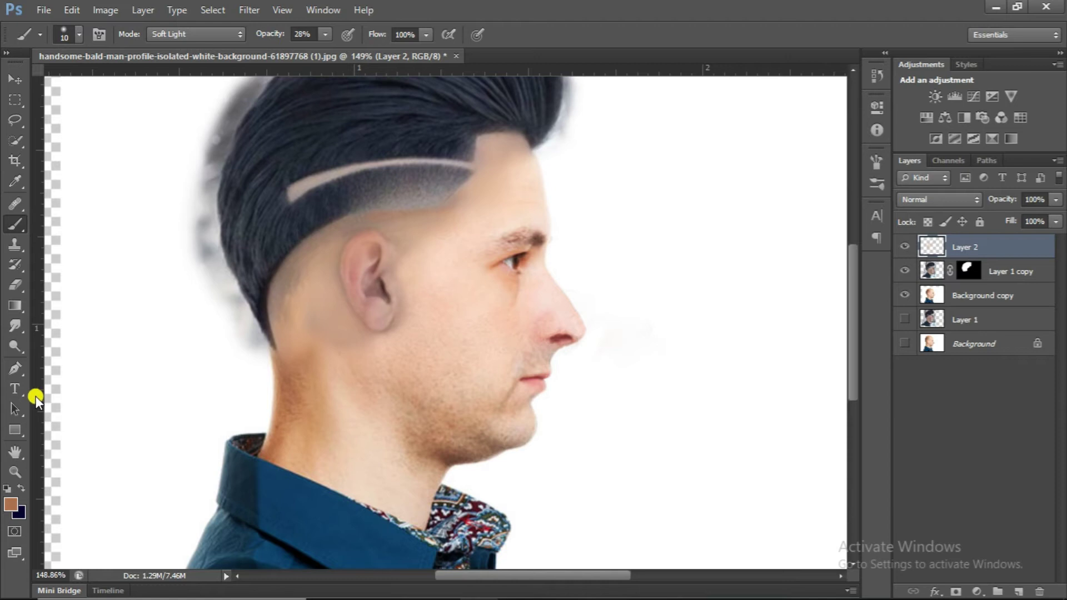
scroll(285, 305, "up", 2)
- Compare the portrait without Layer 2, and set the brush to Normal mode at 100% opacity for the Layer 1 copy mask
key("bracketright")
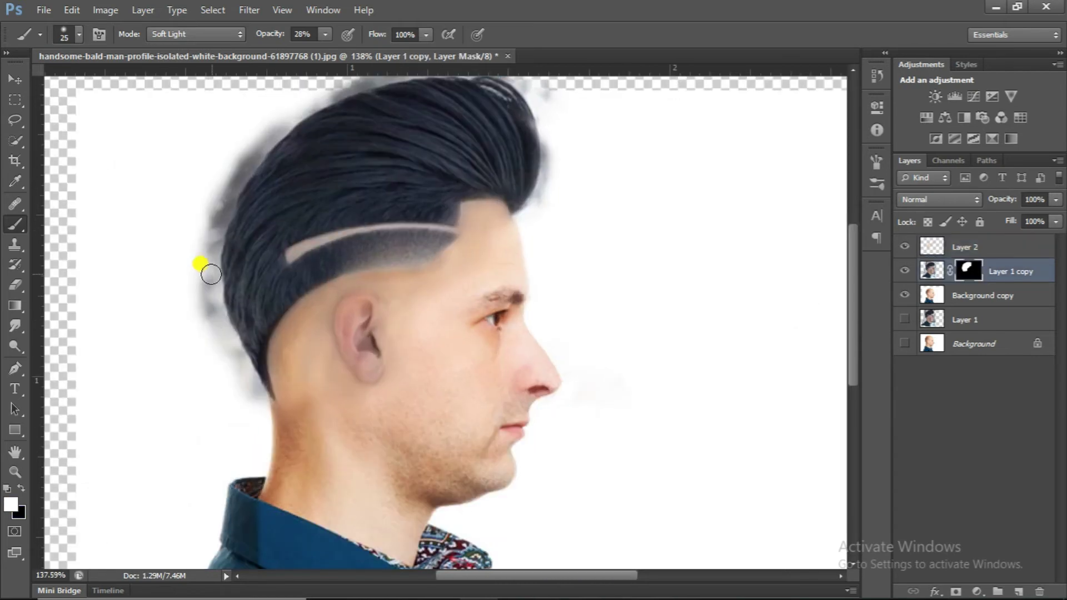
left_click(905, 246)
left_click(905, 247)
scroll(912, 292, "down", 3)
scroll(304, 230, "up", 1)
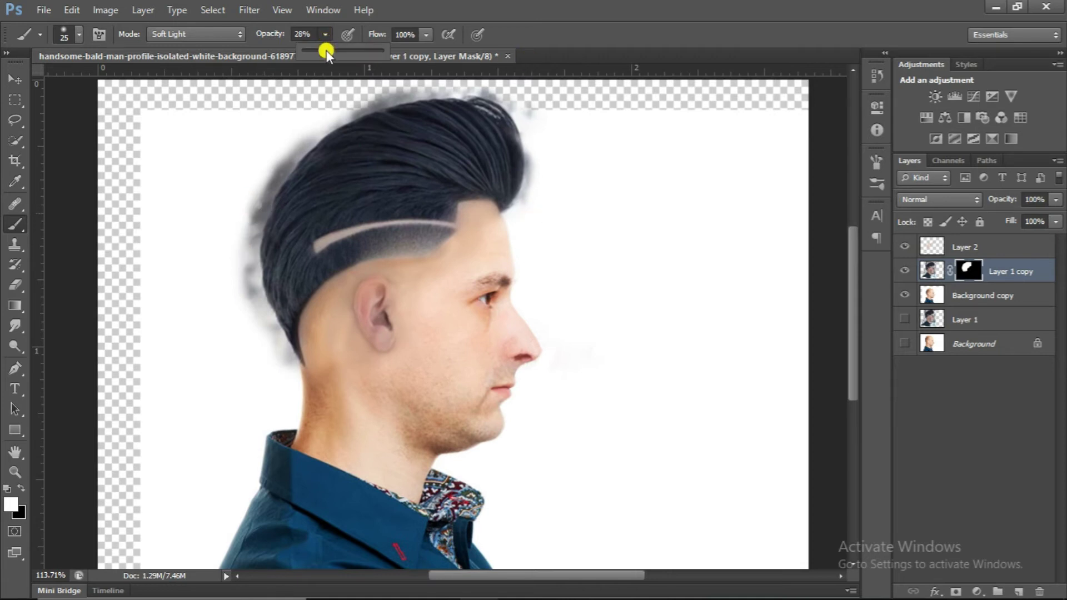
left_click(238, 39)
left_click(167, 51)
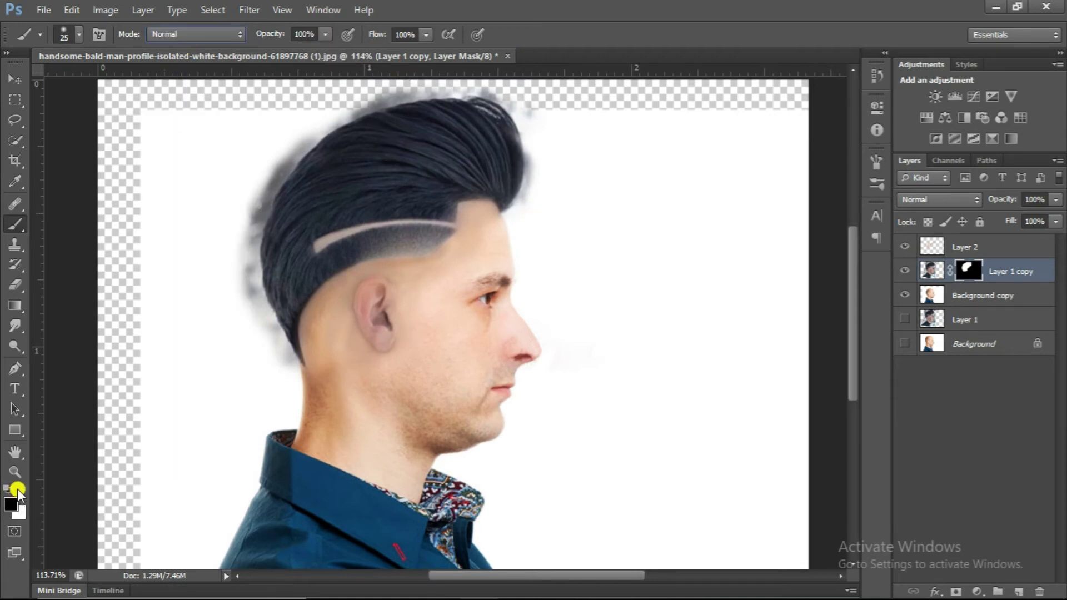
- Mask out the grey halo behind the back of the head and down to the nape with black
left_click_drag(266, 192, 253, 223)
left_click_drag(253, 301, 279, 356)
scroll(273, 347, "up", 5)
key("bracketleft")
key("bracketleft")
key("bracketleft")
left_click_drag(253, 263, 288, 333)
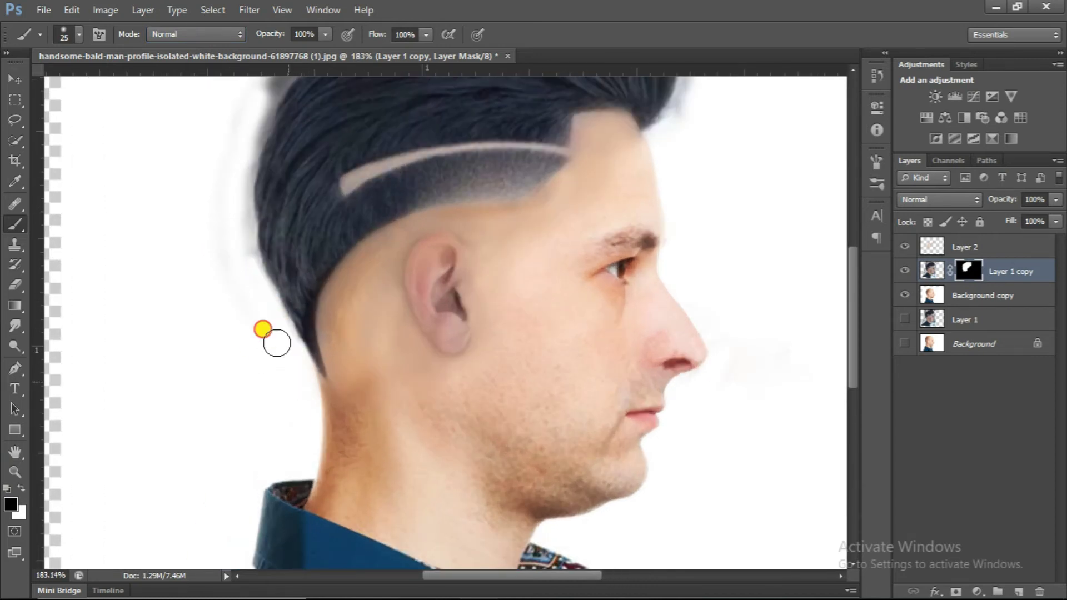
scroll(262, 397, "up", 5)
scroll(244, 311, "down", 4)
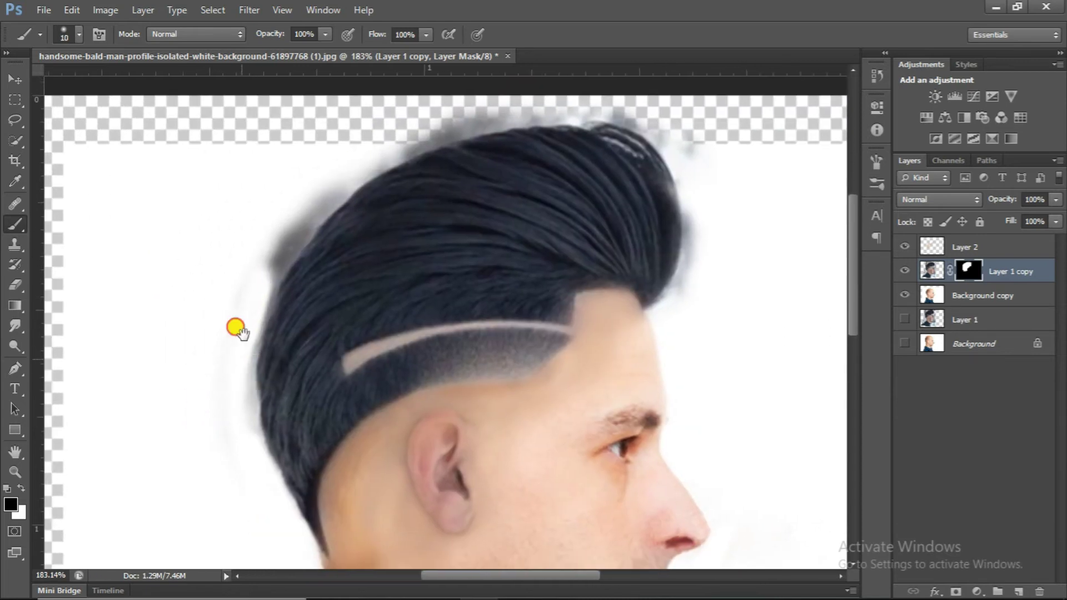
- Mask out the remaining grey halo along the upper back of the head and over the top of the hair
key("bracketright")
left_click_drag(255, 370, 260, 340)
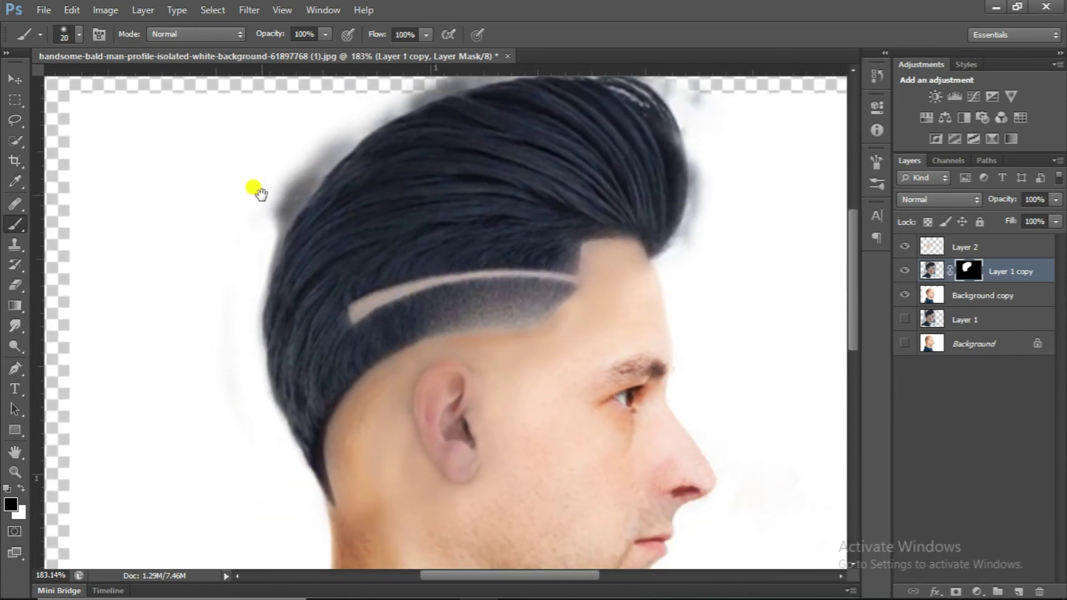
left_click_drag(262, 174, 265, 228)
left_click_drag(340, 191, 300, 224)
left_click_drag(347, 190, 255, 292)
scroll(294, 239, "up", 3)
key("bracketright")
mouse_move(344, 216)
left_mouse_down()
mouse_move(476, 178)
mouse_move(587, 176)
mouse_move(565, 177)
mouse_move(644, 205)
mouse_move(624, 199)
mouse_move(660, 250)
left_mouse_up()
scroll(662, 192, "down", 2)
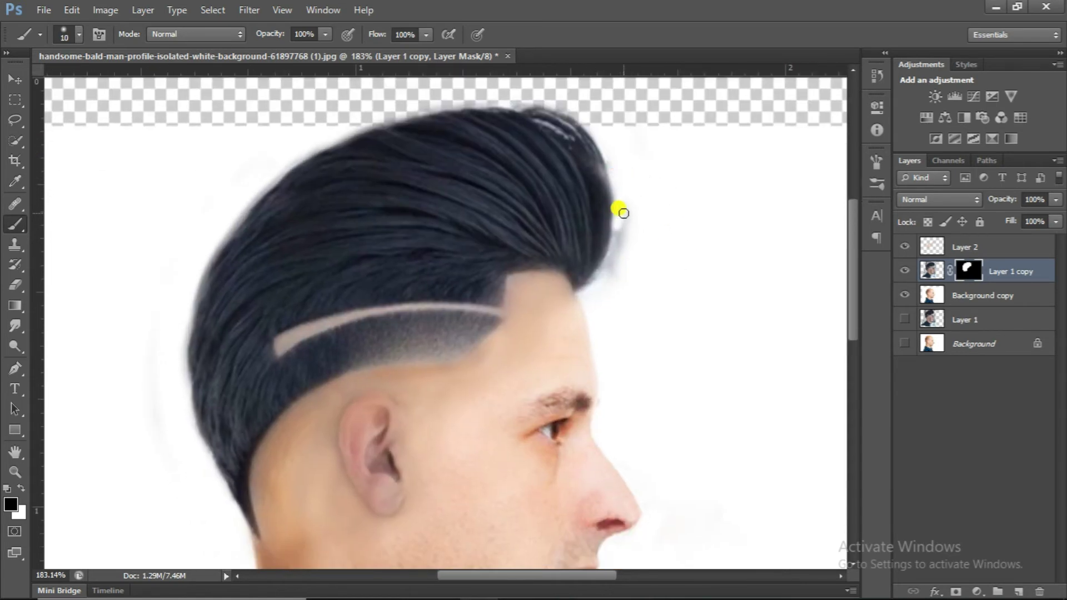
- Mask out the grey fringe in front of the quiff down to the forehead with a size 15 brush
key("bracketright")
mouse_move(623, 212)
left_mouse_down()
mouse_move(612, 266)
mouse_move(595, 285)
left_mouse_up()
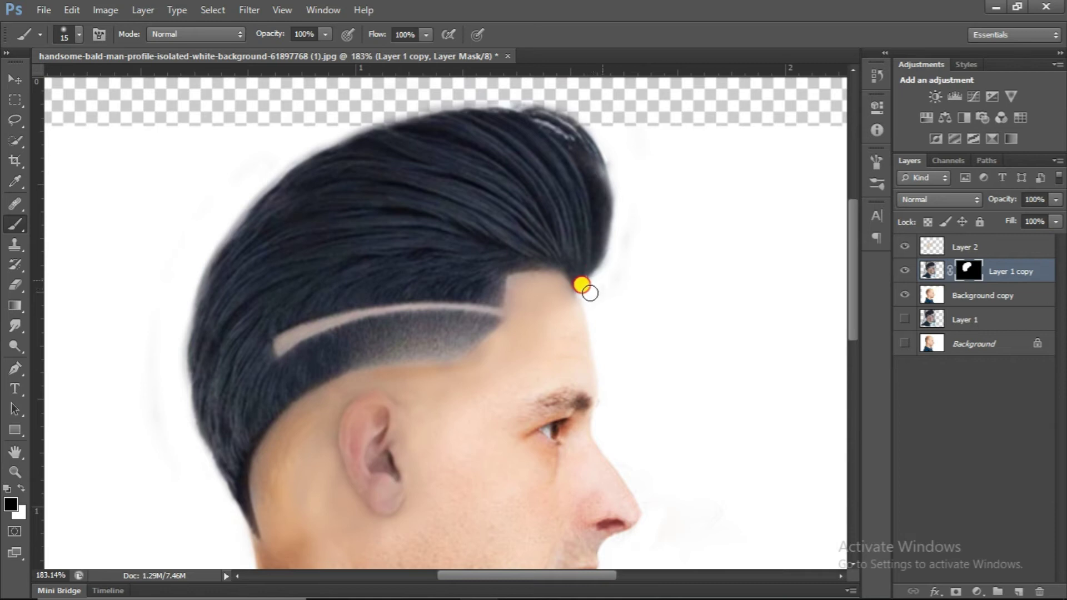
scroll(589, 292, "down", 3)
key("bracketleft")
key("bracketleft")
- Set the background colour to white (ffffff) and fill Layer 1 with it
key("ctrl+0")
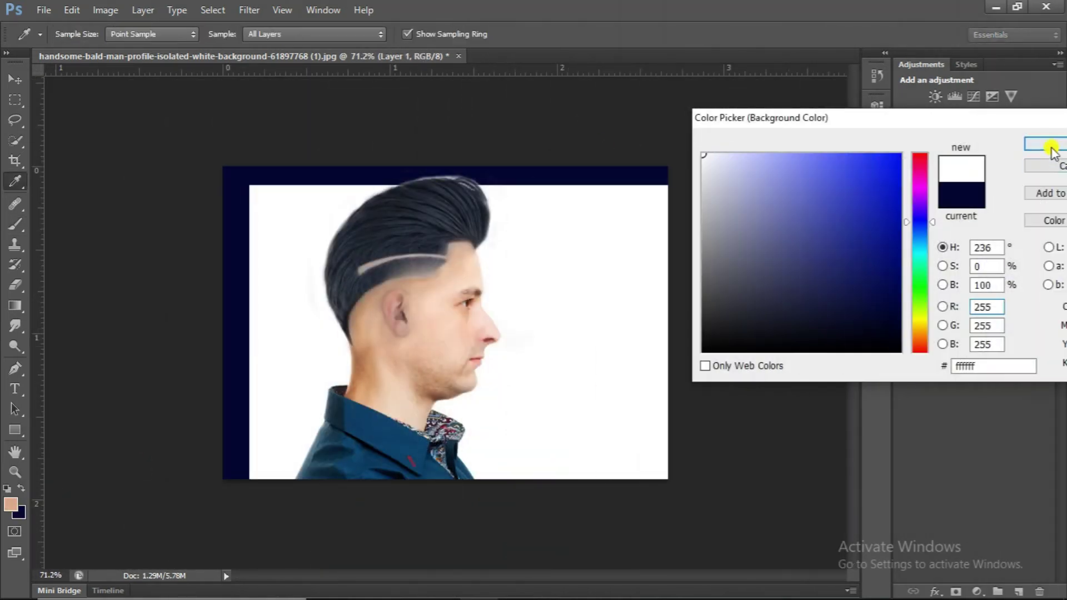
left_click(1048, 147)
key("b")
key("alt+BackSpace")
key("ctrl+BackSpace")
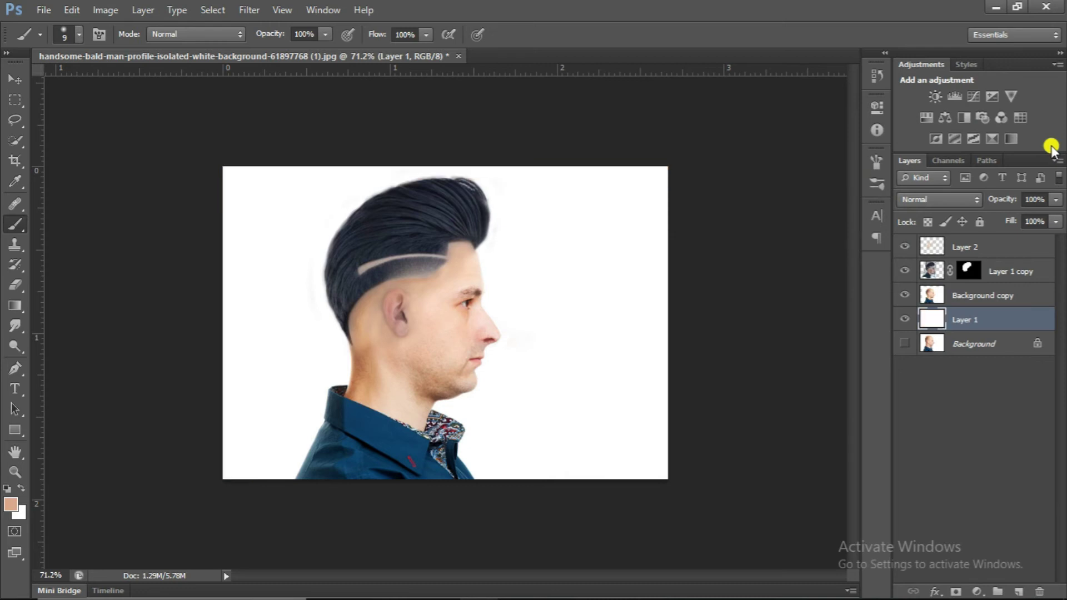
- Examine the hair blend up close and compare the portrait with Layer 1 copy hidden and shown
scroll(469, 231, "up", 3)
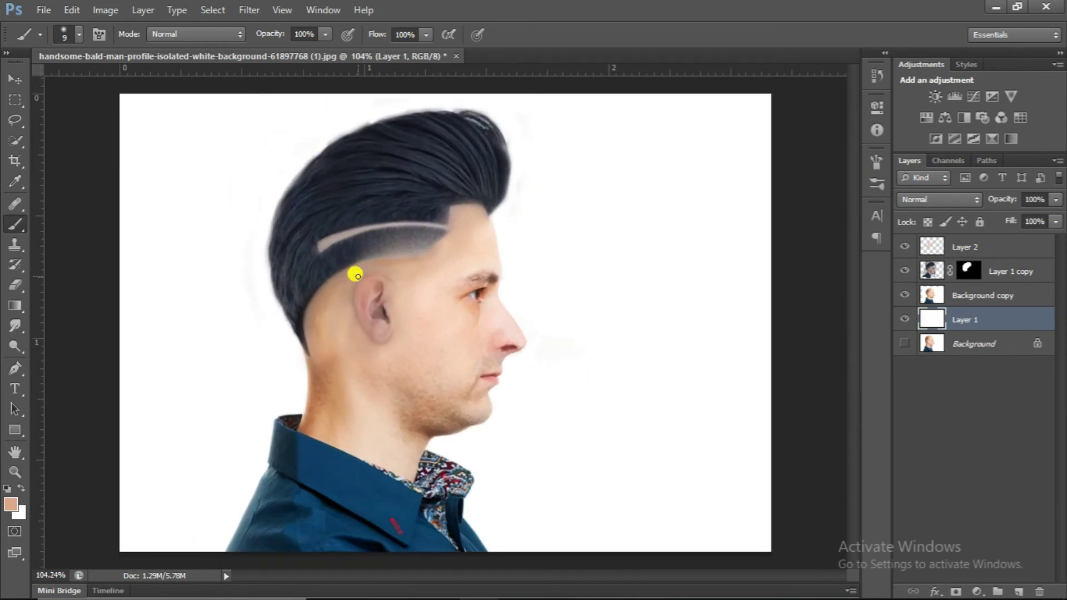
scroll(355, 275, "up", 2)
scroll(389, 257, "up", 3)
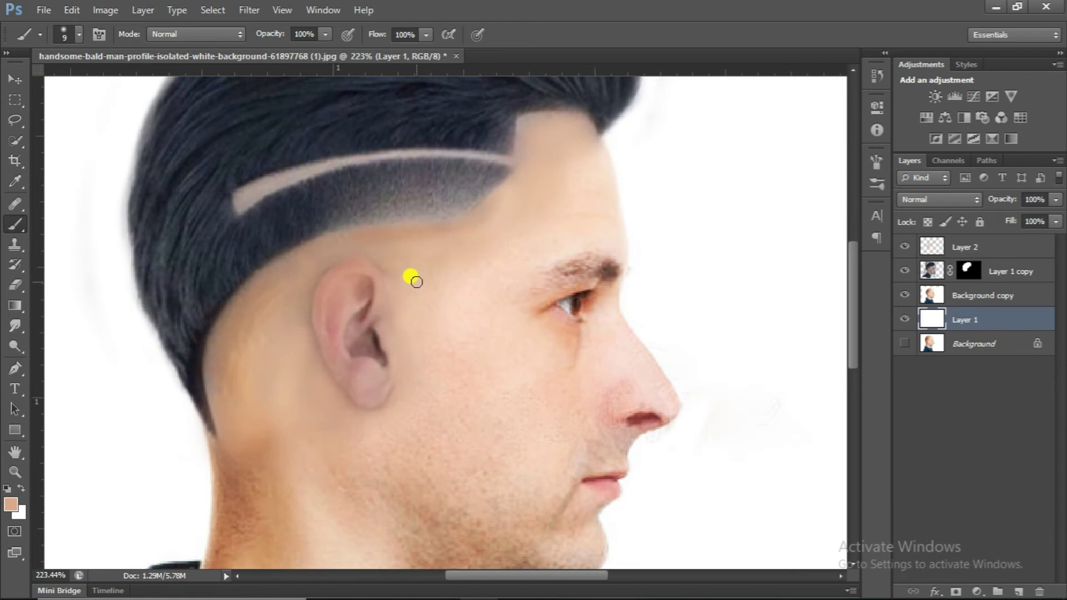
left_click(1015, 276)
left_click(905, 271)
left_click(905, 271)
scroll(590, 273, "down", 3)
scroll(590, 272, "up", 3)
scroll(552, 239, "down", 4)
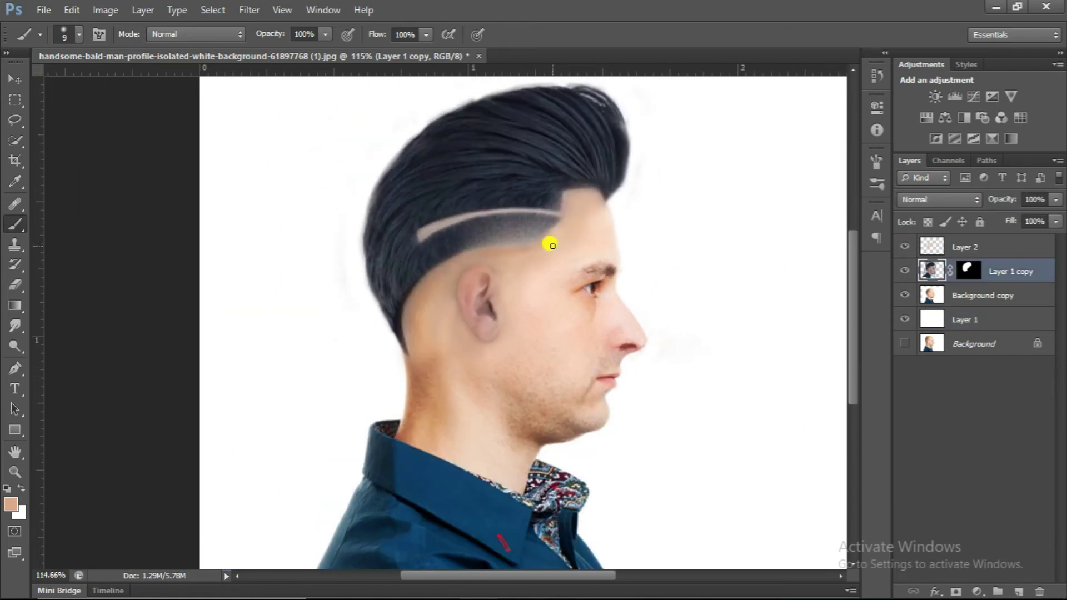
- Adjust the Color Balance midtones of the Layer 1 copy hair with yellow at -23 and a shift towards magenta
left_click(111, 10)
mouse_move(141, 49)
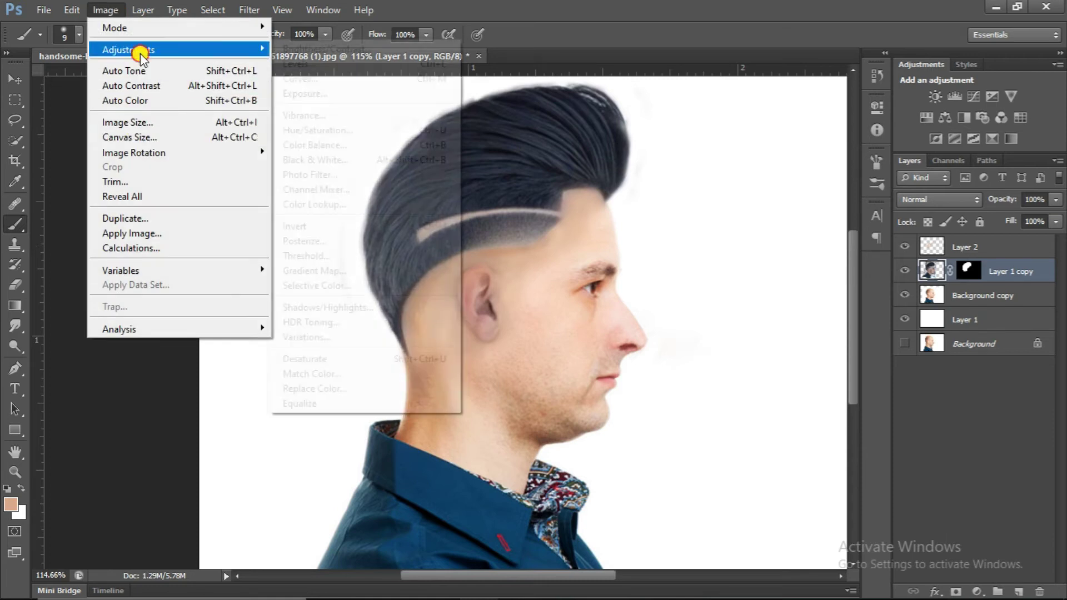
left_click(334, 145)
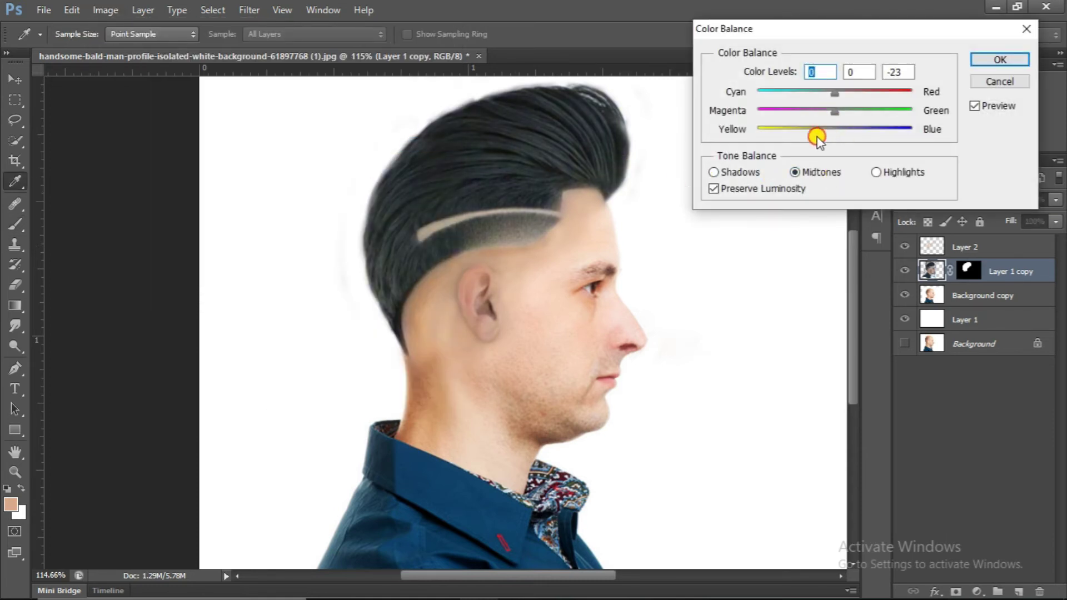
mouse_move(832, 114)
left_mouse_down()
mouse_move(810, 115)
mouse_move(821, 119)
left_mouse_up()
left_click(818, 118)
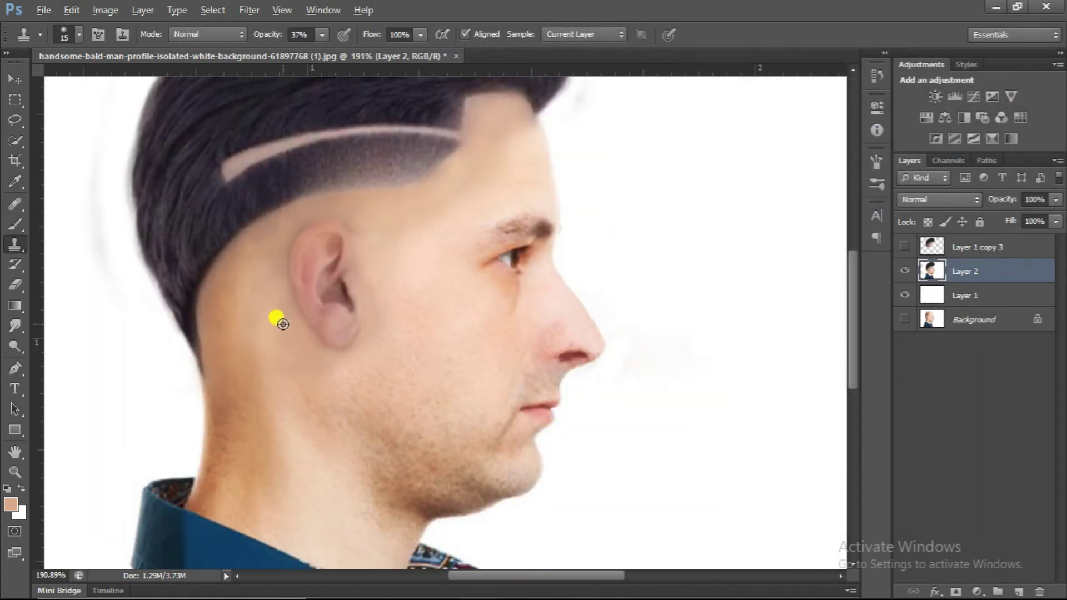
- Even out the skin in front of and below the ear on Layer 2 with the Clone Stamp at 37% opacity
scroll(362, 244, "up", 1)
left_click(363, 286)
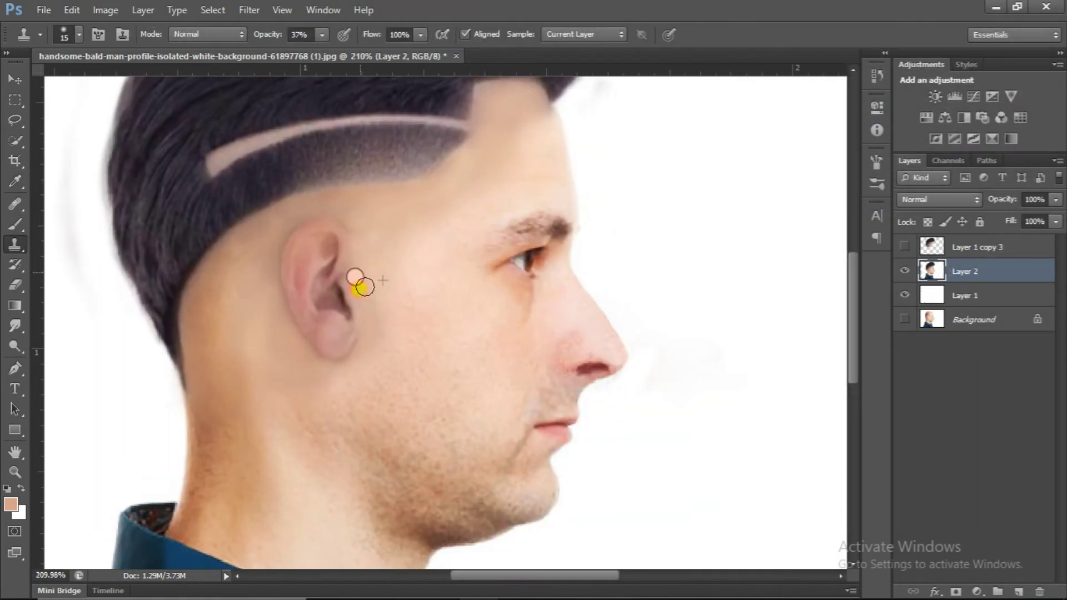
mouse_move(282, 321)
left_mouse_down()
mouse_move(314, 370)
mouse_move(361, 368)
left_mouse_up()
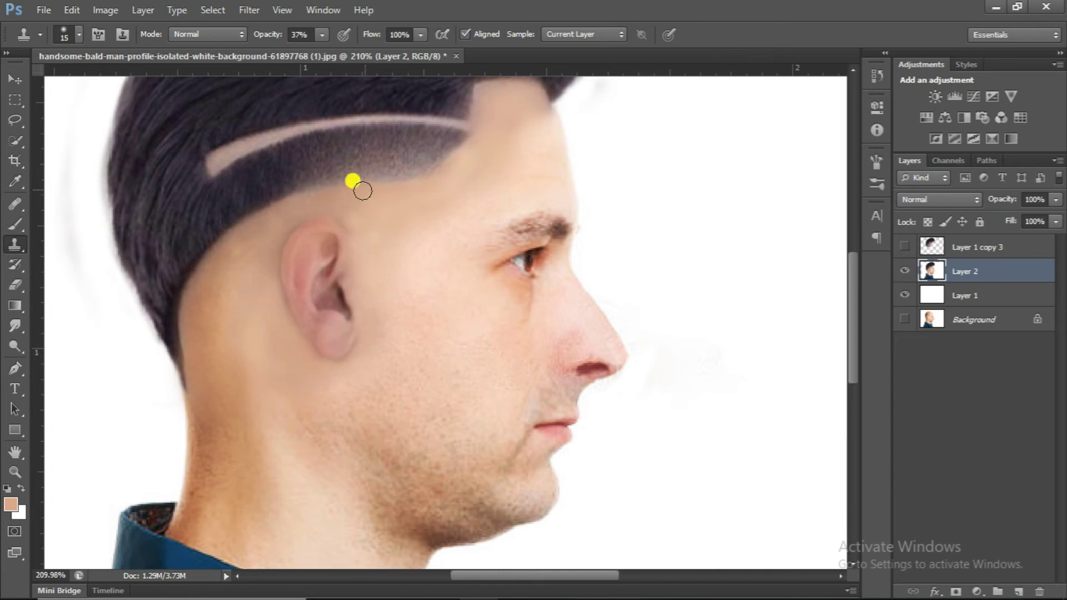
- Clone darker stubble over the fade's front corner and lower edge at 100% opacity with a size 8 stamp
scroll(362, 191, "up", 2)
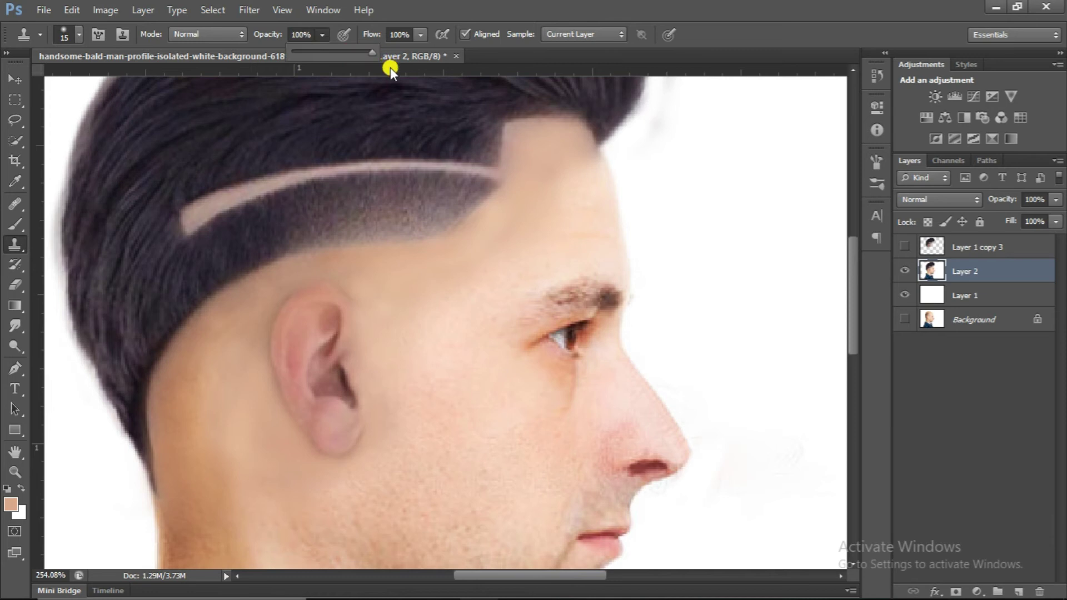
left_click(436, 211)
key("bracketleft")
key("bracketleft")
key("bracketleft")
scroll(477, 186, "up", 5)
mouse_move(500, 189)
left_mouse_down()
mouse_move(409, 256)
mouse_move(473, 240)
left_mouse_up()
left_click_drag(247, 248, 477, 222)
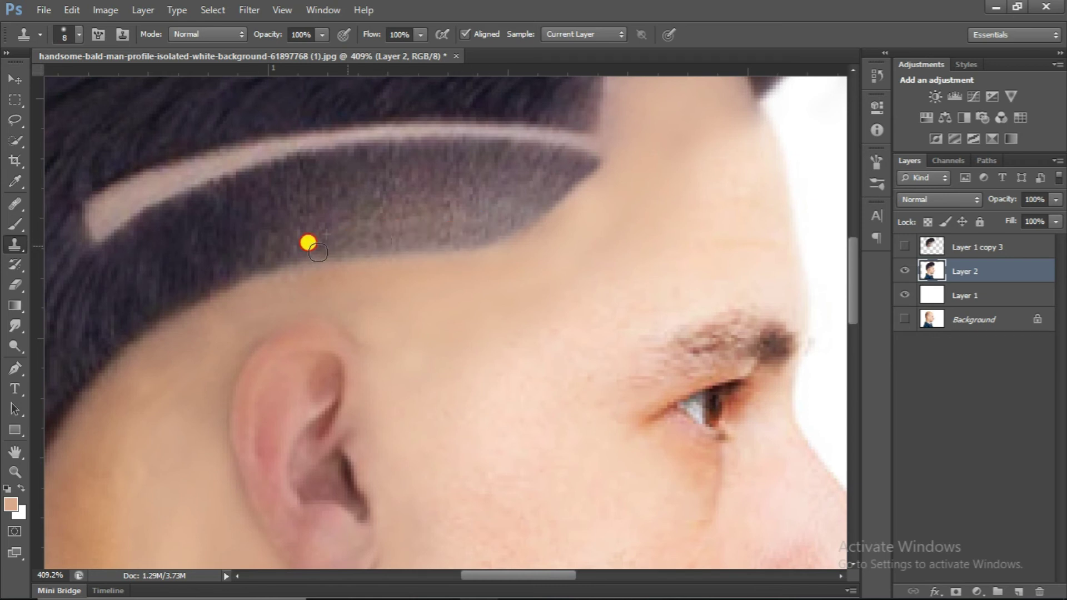
scroll(574, 158, "down", 5)
scroll(564, 131, "up", 3)
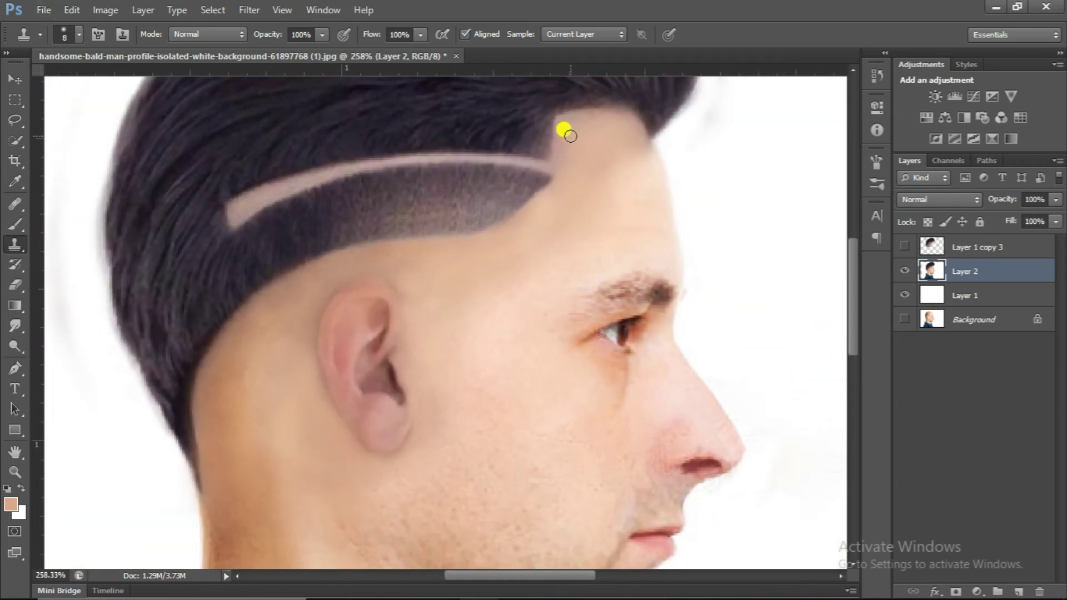
- Retouch the forehead corner beside the hairline with the Clone Stamp and the Healing Brush
left_click(571, 130)
scroll(604, 183, "up", 2)
key("bracketright")
key("bracketright")
scroll(578, 211, "down", 4)
key("j")
scroll(548, 239, "up", 3)
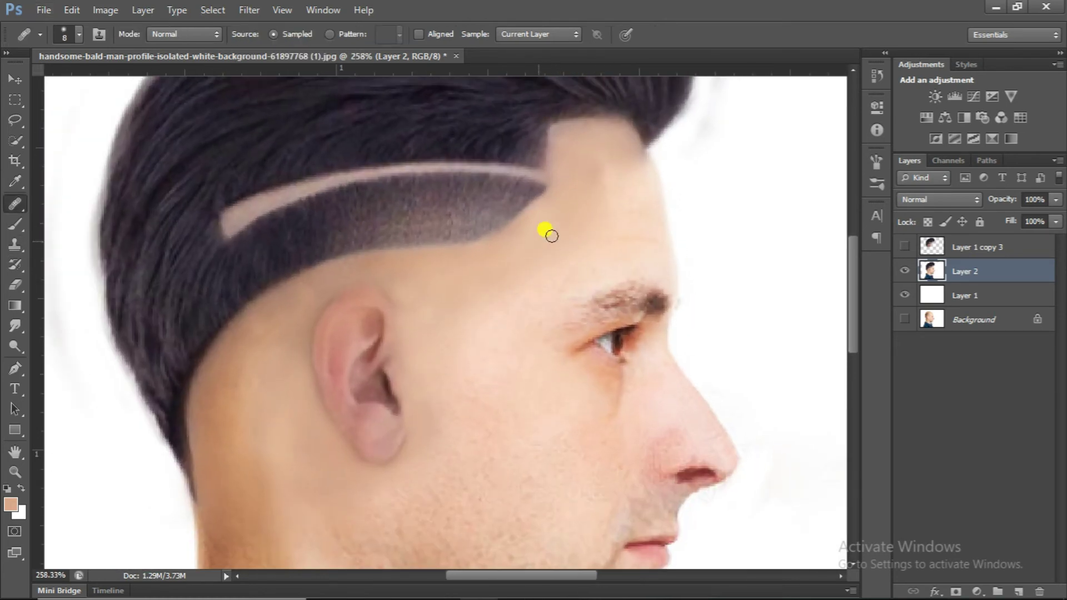
scroll(627, 169, "down", 1)
- Smooth the skin below the front hairline and at the temple with a 44% opacity Clone Stamp and the Healing Brush
key("s")
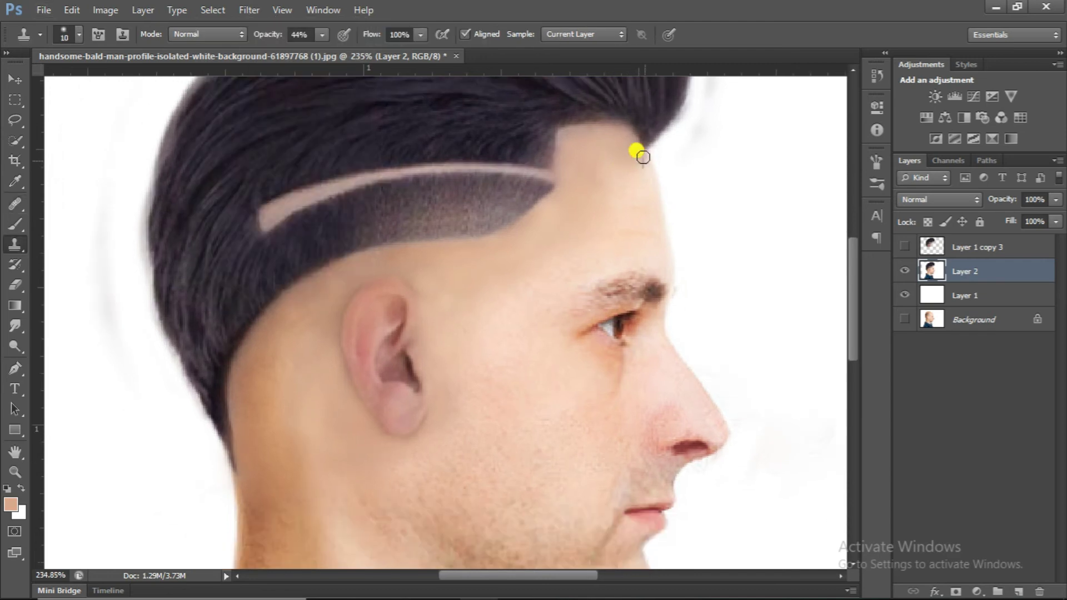
scroll(534, 228, "down", 1)
key("j")
scroll(519, 268, "up", 1)
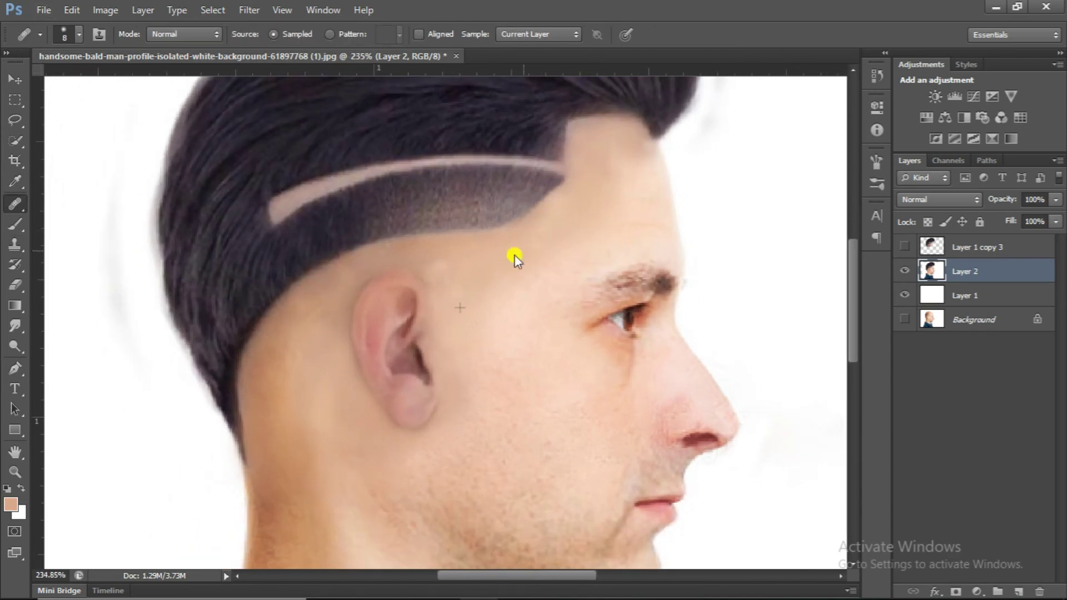
scroll(435, 270, "down", 5)
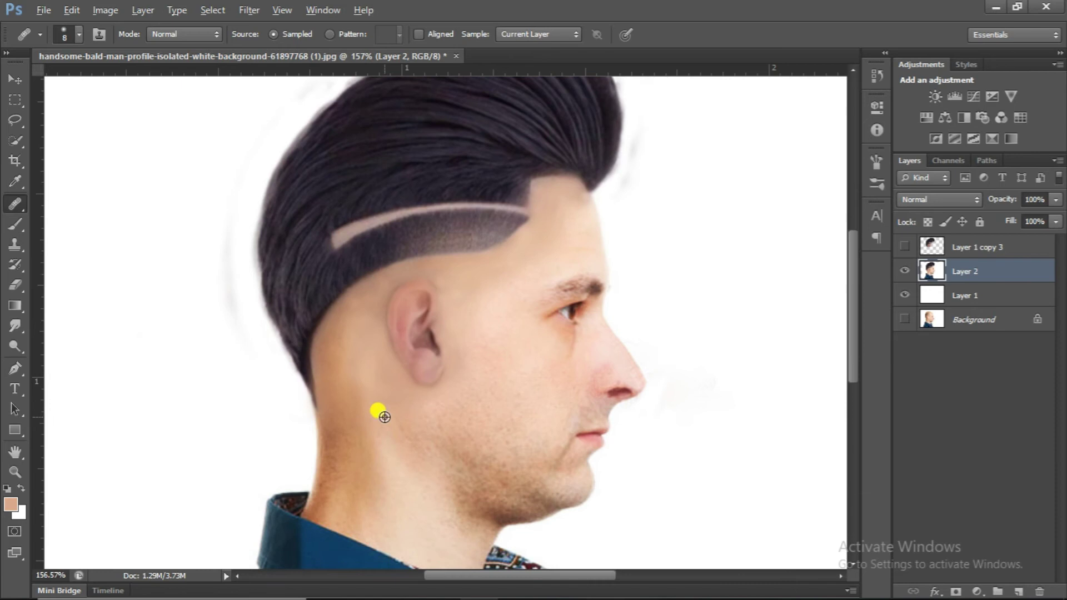
scroll(455, 282, "up", 3)
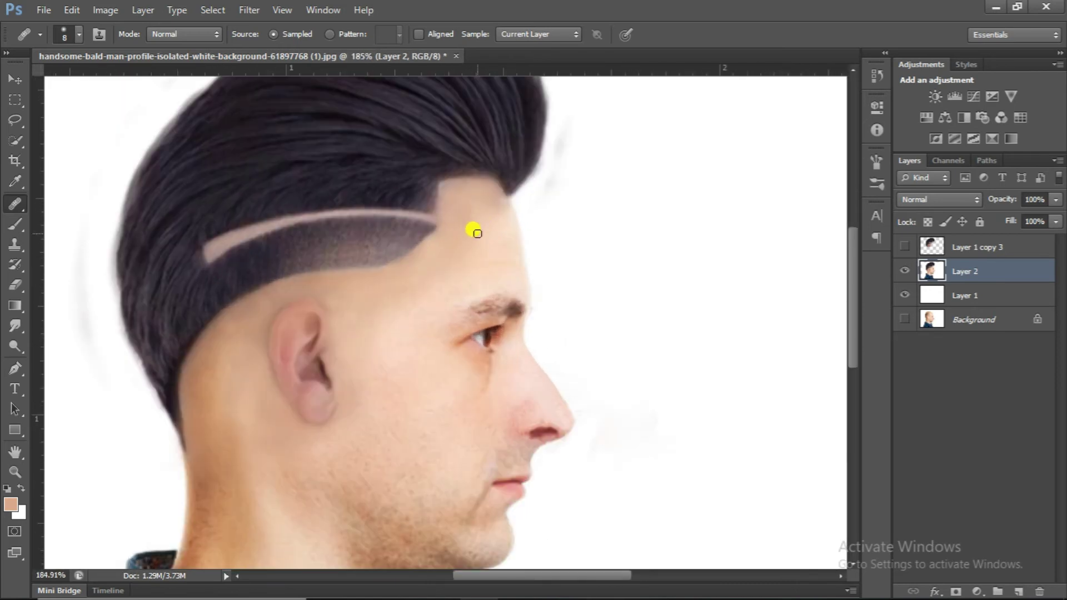
- Duplicate Layer 2 and adjust the copy's Brightness/Contrast to brightness -23 and contrast 68
scroll(468, 219, "down", 2)
key("ctrl+j")
key("s")
left_click(105, 10)
mouse_move(167, 51)
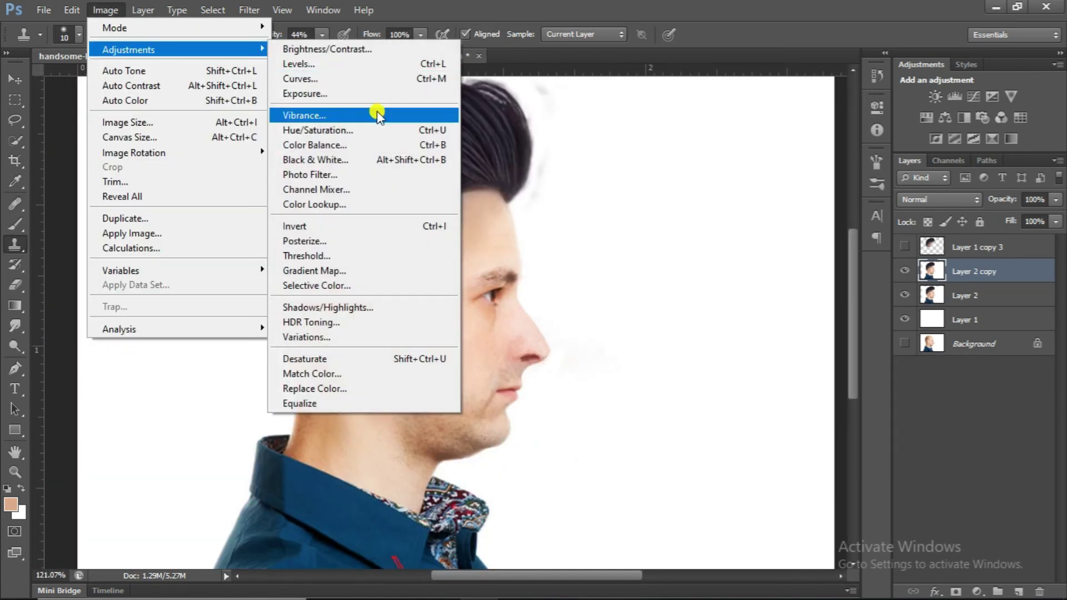
left_click(369, 49)
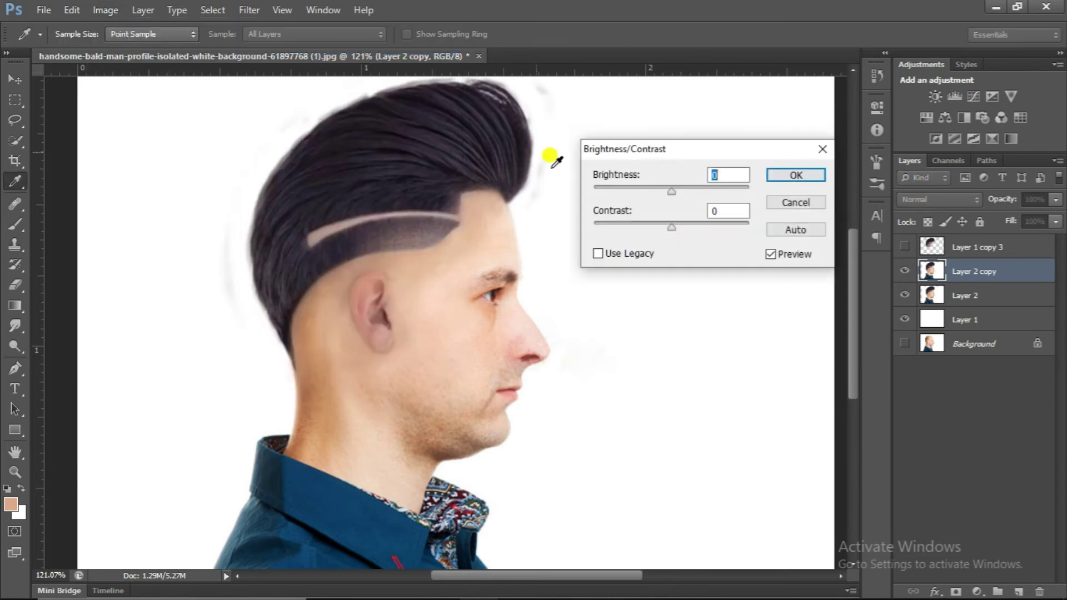
left_click_drag(671, 225, 709, 228)
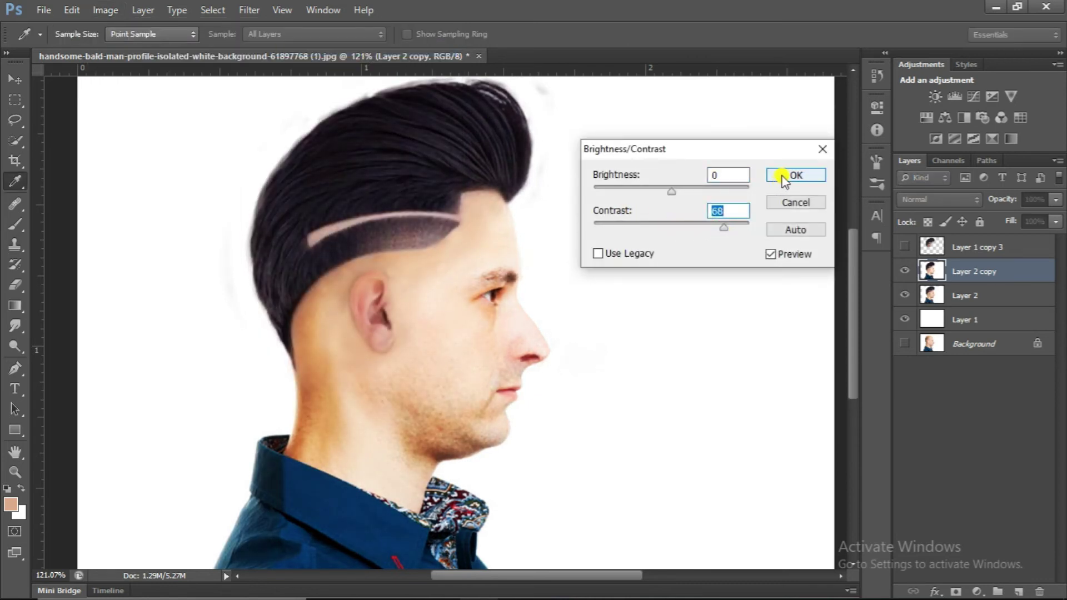
left_click_drag(680, 195, 661, 207)
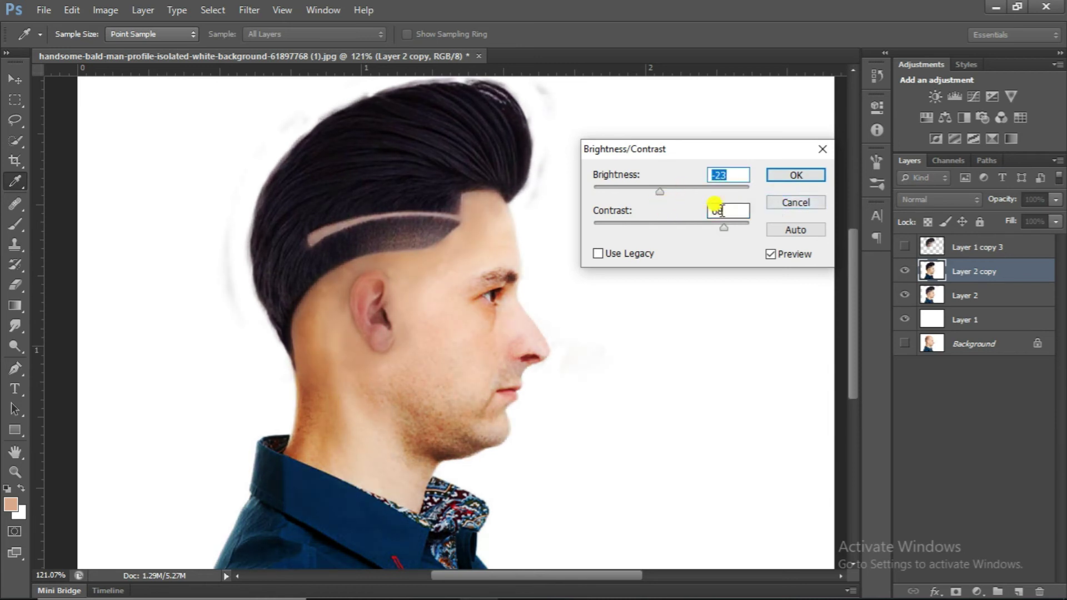
left_click(791, 175)
key("s")
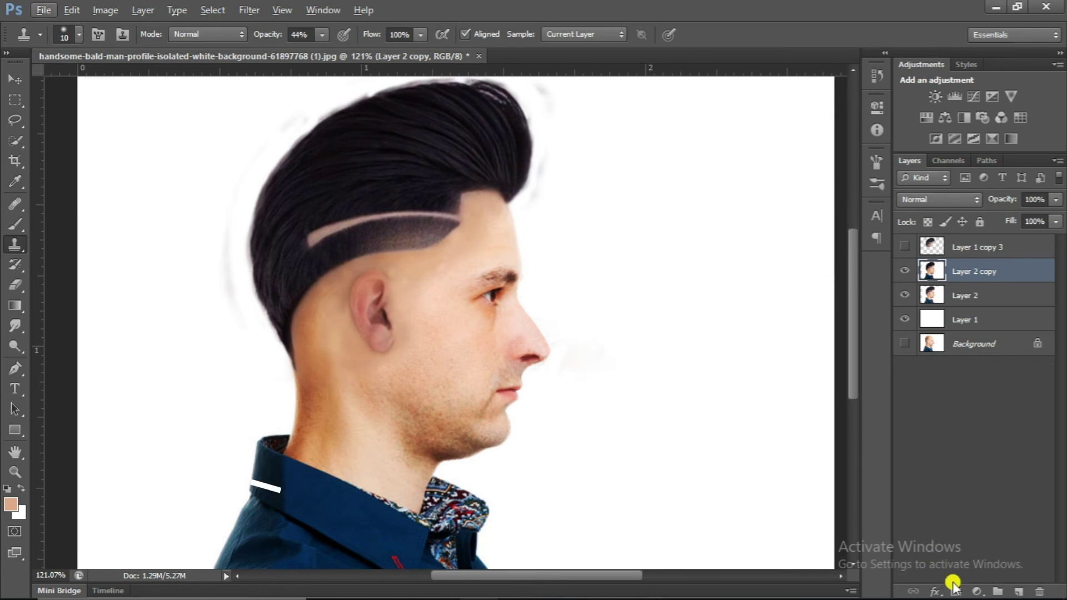
- Hide the darkened Layer 2 copy behind a black layer mask and ready a soft brush with white as foreground colour
left_click(954, 586, "alt")
key("d")
scroll(370, 207, "down", 2)
key("b")
key("bracketright")
key("bracketright")
key("bracketright")
key("bracketright")
scroll(367, 208, "up", 1)
scroll(309, 175, "up", 1)
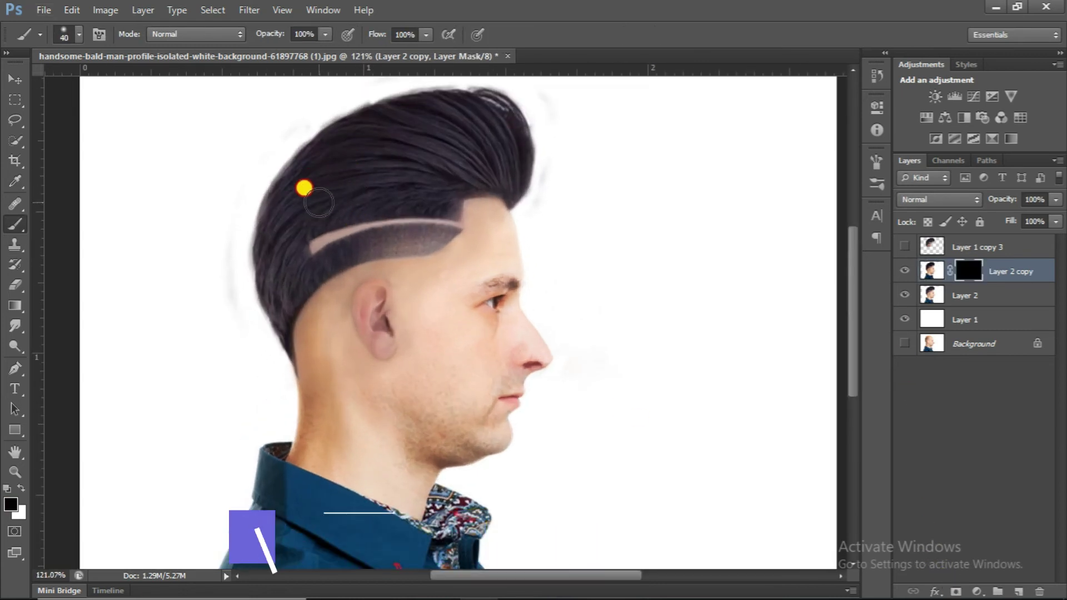
left_click(20, 487)
scroll(460, 192, "up", 1)
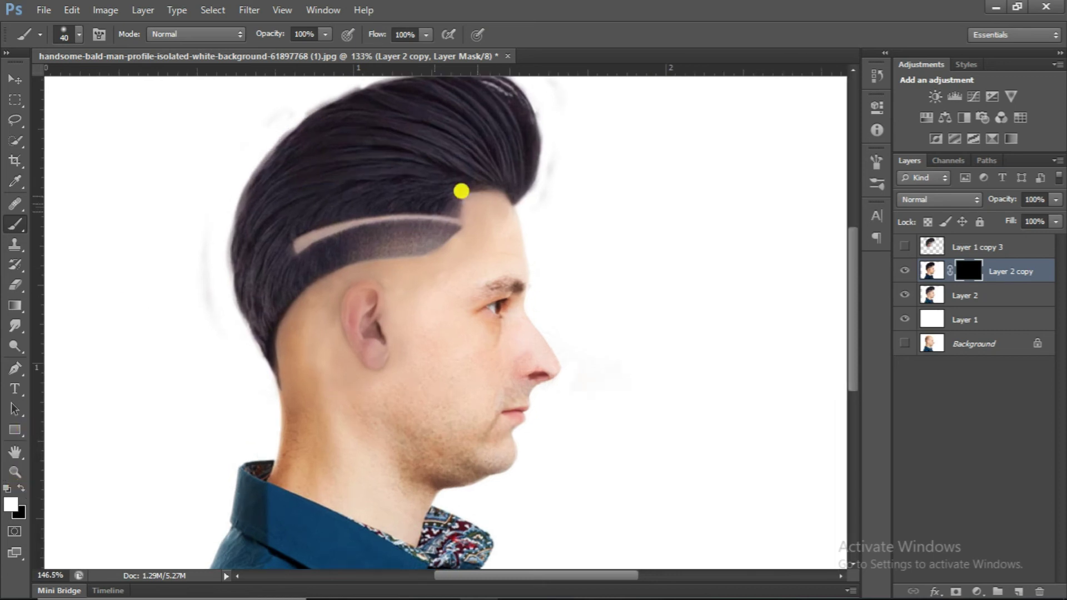
- Paint white on the Layer 2 copy mask over the hair and side fade to reveal the darker version there
key("bracketleft")
mouse_move(432, 207)
left_mouse_down()
mouse_move(331, 237)
mouse_move(311, 210)
mouse_move(277, 195)
mouse_move(235, 233)
mouse_move(249, 191)
mouse_move(229, 288)
mouse_move(287, 252)
mouse_move(416, 232)
mouse_move(354, 240)
left_mouse_up()
mouse_move(440, 196)
left_mouse_down()
mouse_move(441, 226)
mouse_move(414, 246)
left_mouse_up()
mouse_move(310, 264)
left_mouse_down()
mouse_move(262, 296)
mouse_move(248, 323)
mouse_move(233, 281)
mouse_move(265, 265)
mouse_move(244, 342)
left_mouse_up()
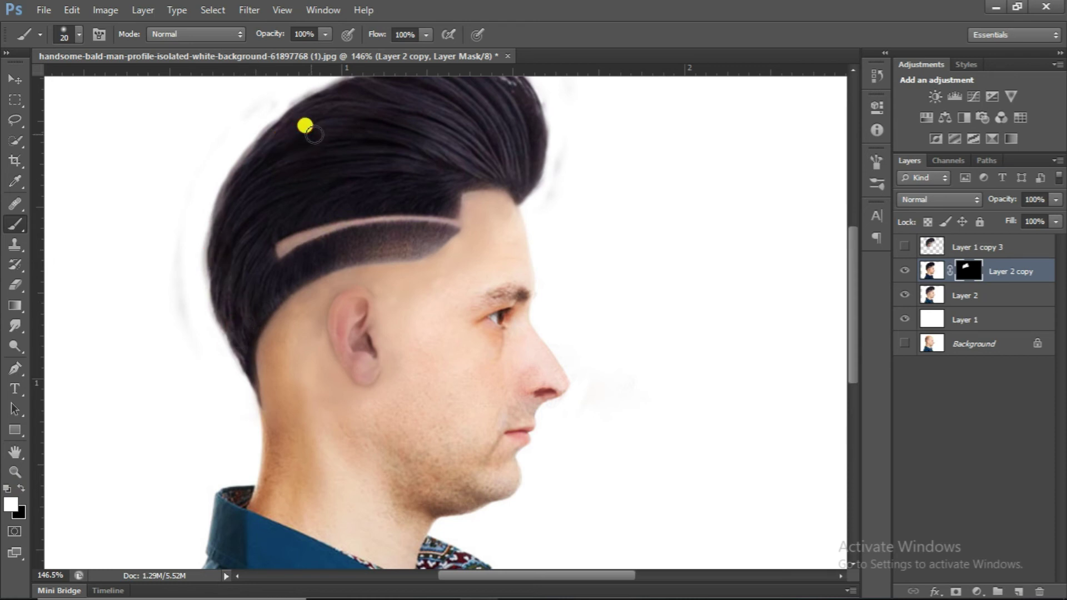
left_click_drag(317, 132, 338, 251)
key("bracketright")
key("bracketright")
key("bracketright")
mouse_move(278, 297)
left_mouse_down()
mouse_move(387, 226)
mouse_move(453, 212)
mouse_move(429, 275)
mouse_move(474, 237)
mouse_move(490, 282)
mouse_move(543, 293)
mouse_move(548, 237)
mouse_move(511, 193)
mouse_move(356, 226)
mouse_move(304, 254)
mouse_move(272, 293)
mouse_move(251, 354)
mouse_move(268, 283)
left_mouse_up()
key("bracketleft")
key("bracketleft")
- Paint white on the mask over the blue shirt and collar with a larger brush to reveal its darker version
scroll(254, 345, "down", 1)
scroll(295, 289, "down", 3)
scroll(357, 245, "down", 3)
scroll(366, 369, "up", 2)
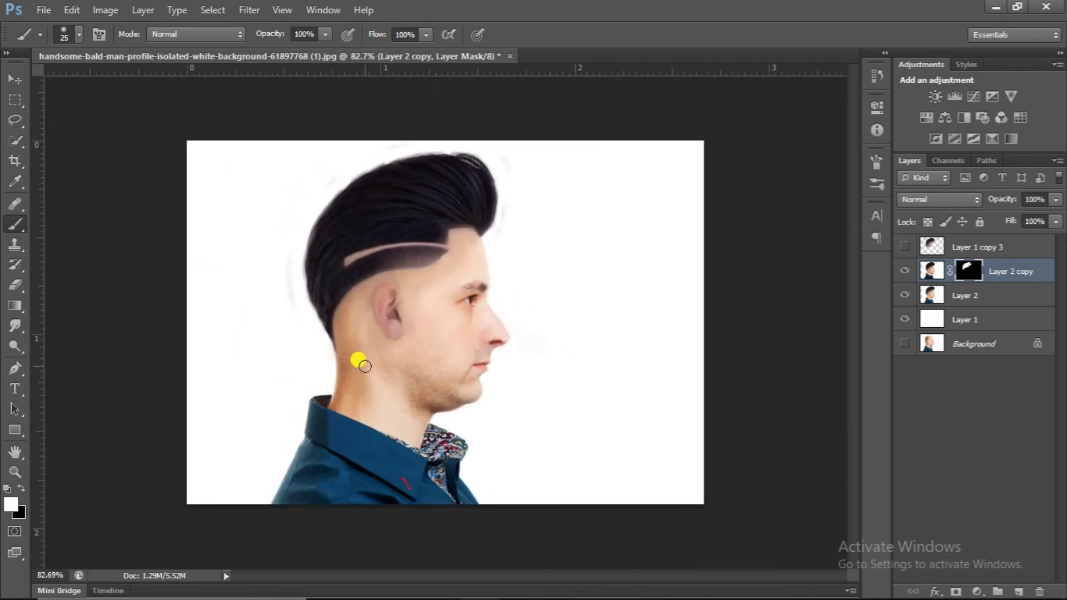
key("bracketright")
key("bracketright")
key("bracketright")
key("bracketright")
mouse_move(323, 444)
left_mouse_down()
mouse_move(323, 456)
mouse_move(401, 486)
mouse_move(301, 435)
mouse_move(380, 458)
mouse_move(377, 496)
left_mouse_up()
mouse_move(301, 474)
left_mouse_down()
mouse_move(309, 508)
mouse_move(319, 470)
mouse_move(284, 523)
mouse_move(405, 512)
mouse_move(430, 516)
left_mouse_up()
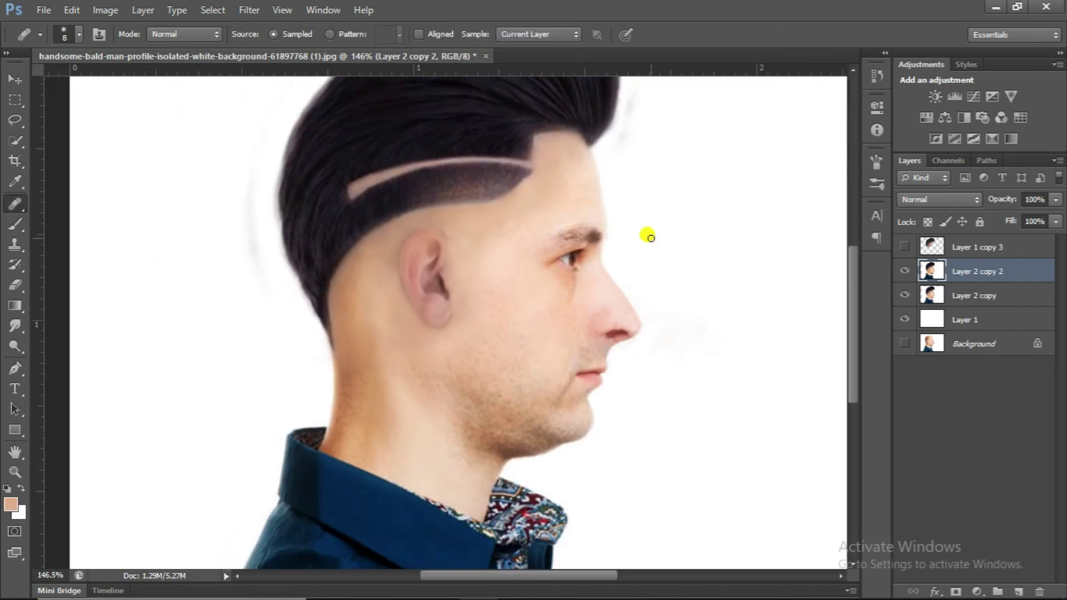
- Start a Hue/Saturation adjustment on Layer 2 copy 2 and set the Reds saturation to -1
key("ctrl+u")
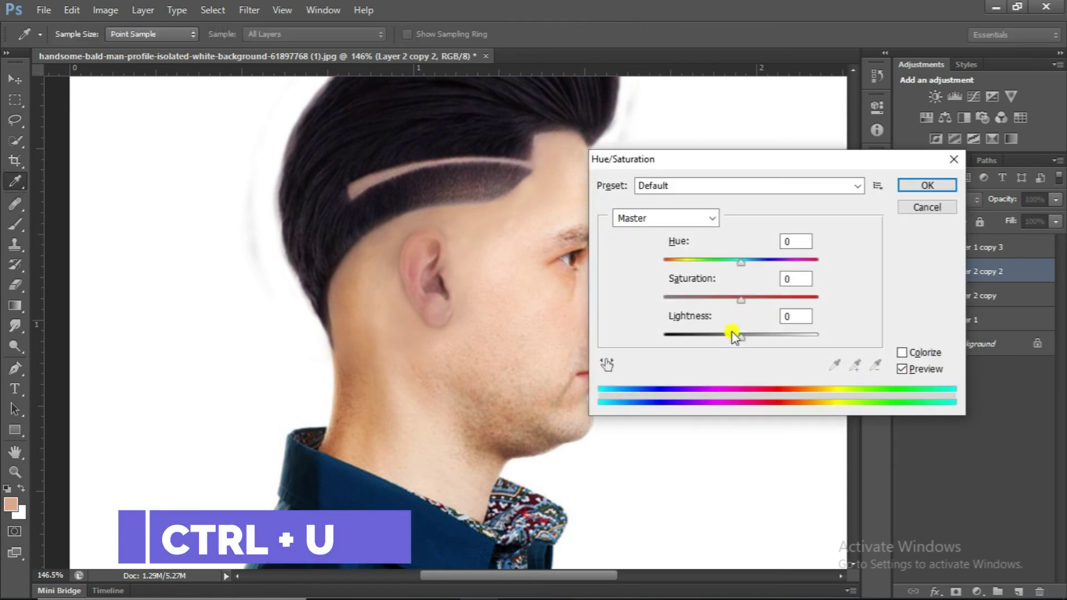
left_click(699, 218)
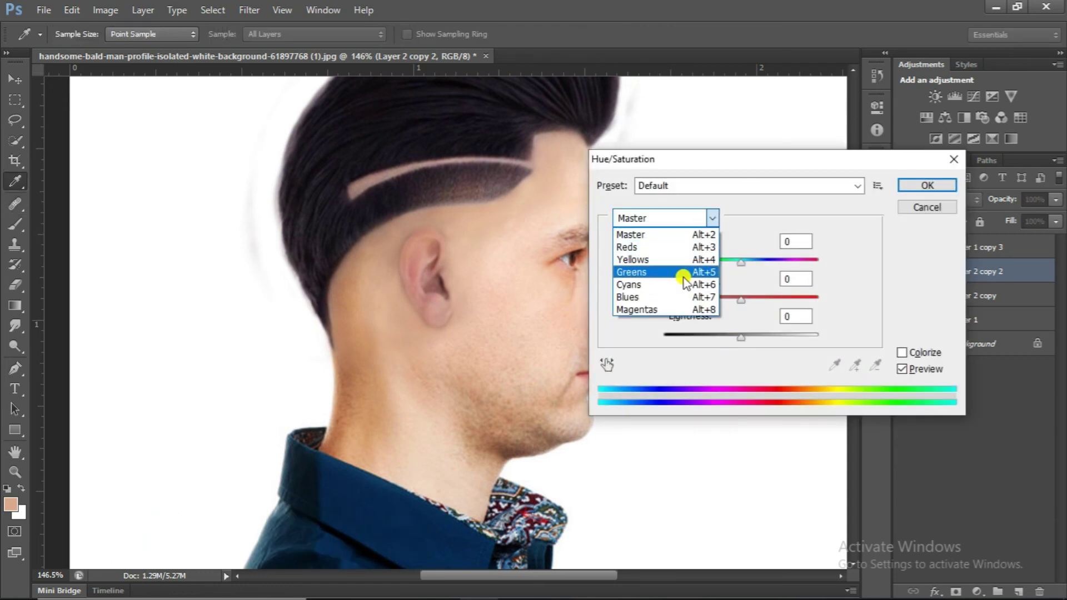
left_click(684, 247)
left_click_drag(728, 298, 700, 303)
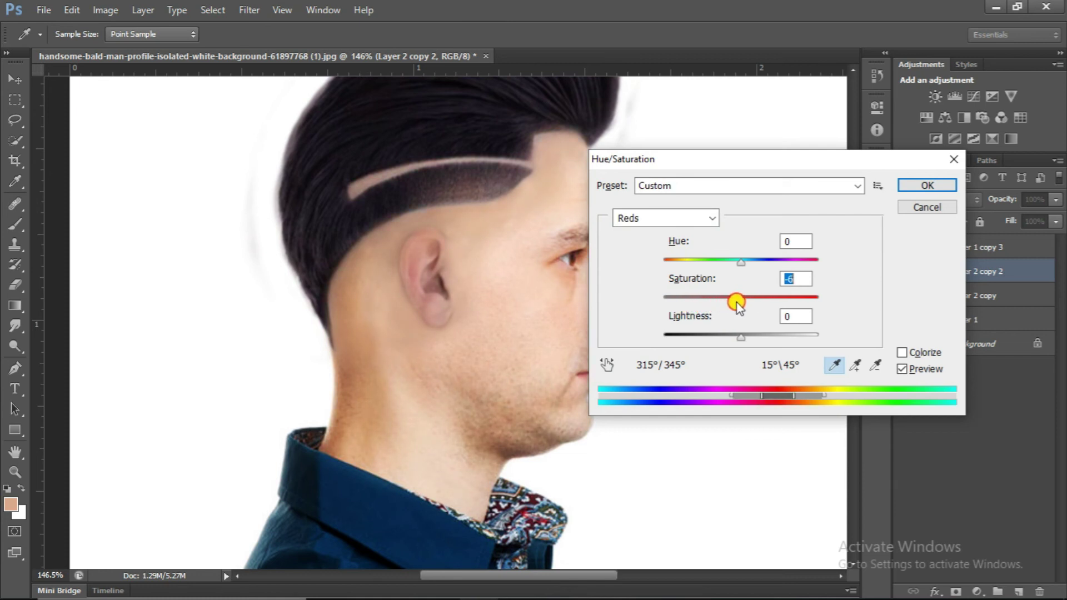
- Set the Master hue to +13, saturation to +21 and lightness to -7, and apply the Hue/Saturation adjustment
left_click(695, 223)
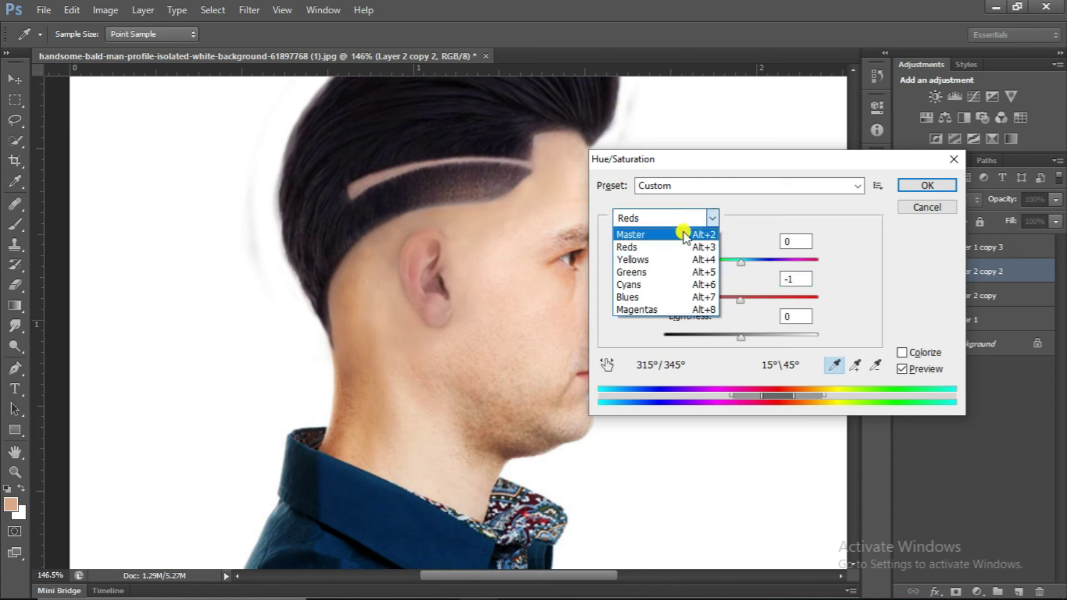
left_click(685, 236)
left_click_drag(741, 297, 752, 271)
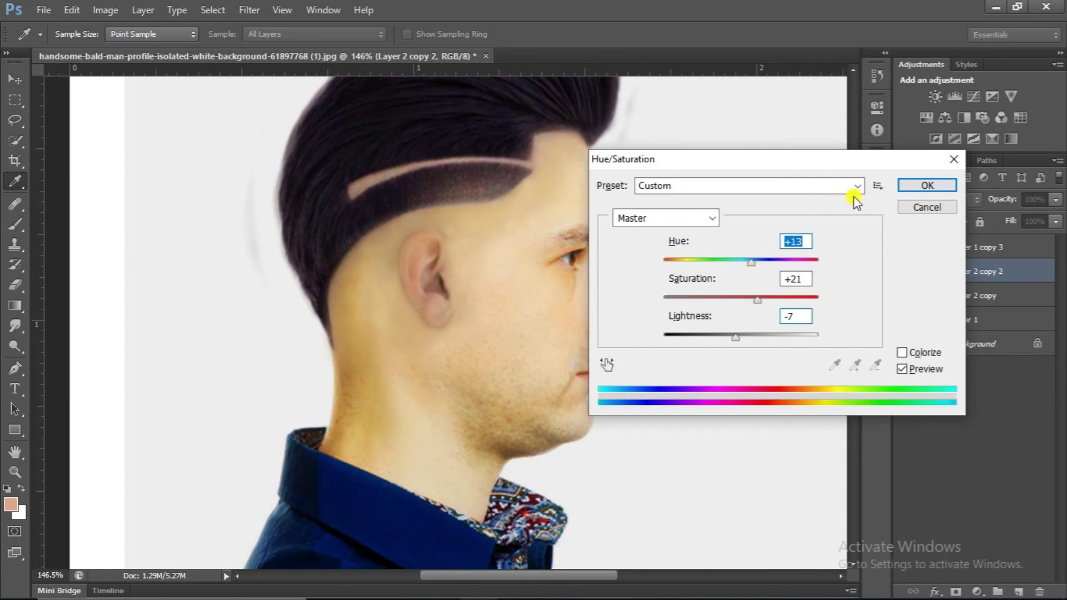
left_click(925, 185)
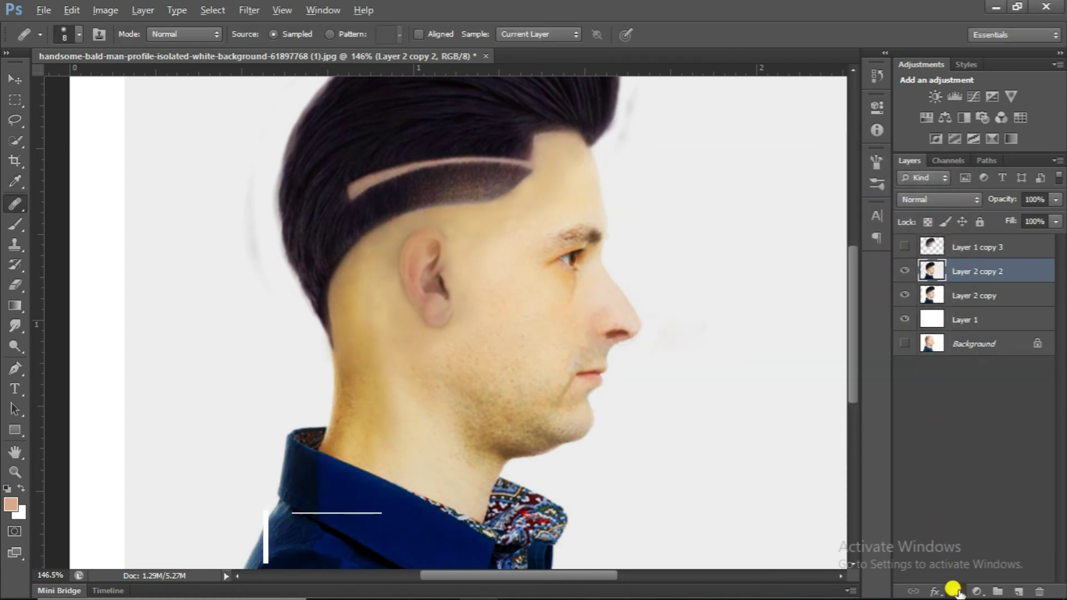
- Hide Layer 2 copy 2 with a black mask and reveal its colour on the ear with a white brush at 48% opacity
left_click(955, 591, "alt")
key("b")
key("d")
scroll(416, 283, "up", 2)
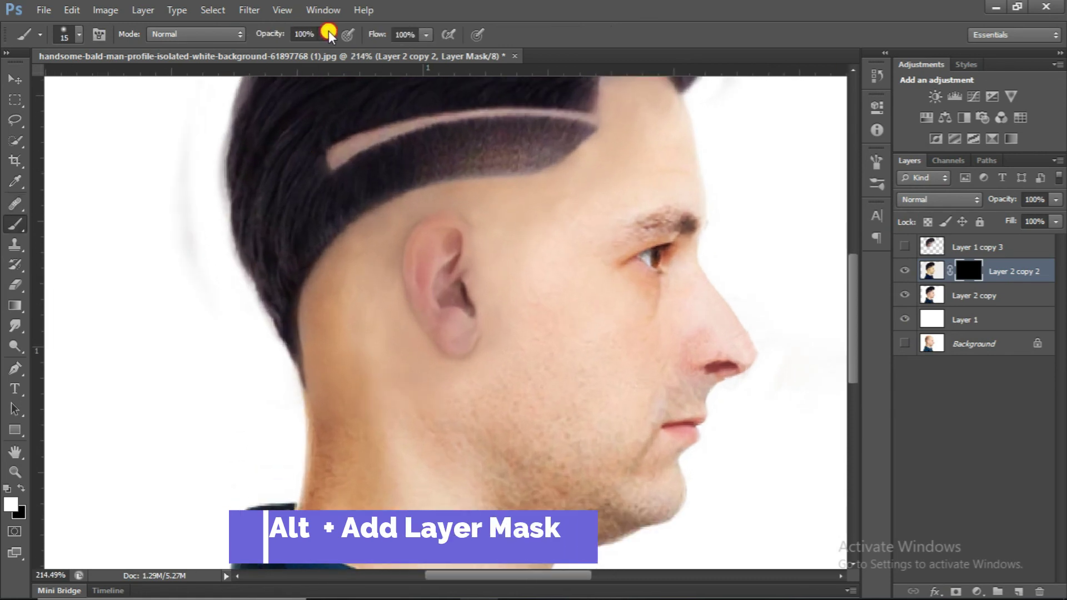
left_click_drag(328, 34, 283, 47)
scroll(440, 243, "up", 1)
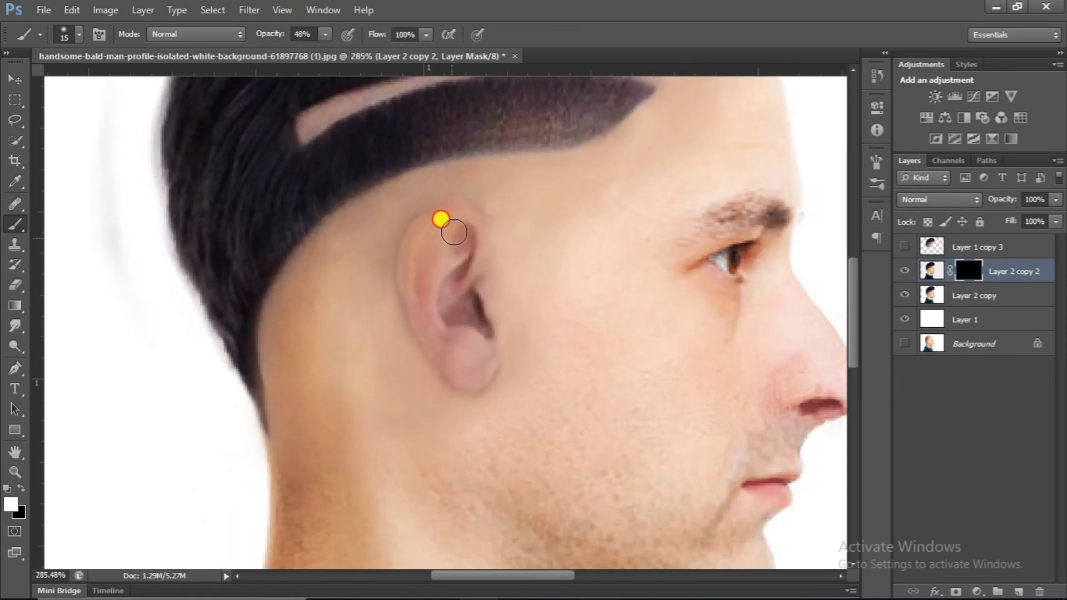
mouse_move(439, 278)
left_mouse_down()
mouse_move(455, 355)
mouse_move(480, 287)
mouse_move(426, 316)
mouse_move(429, 229)
mouse_move(483, 350)
mouse_move(459, 360)
left_mouse_up()
scroll(460, 360, "down", 5)
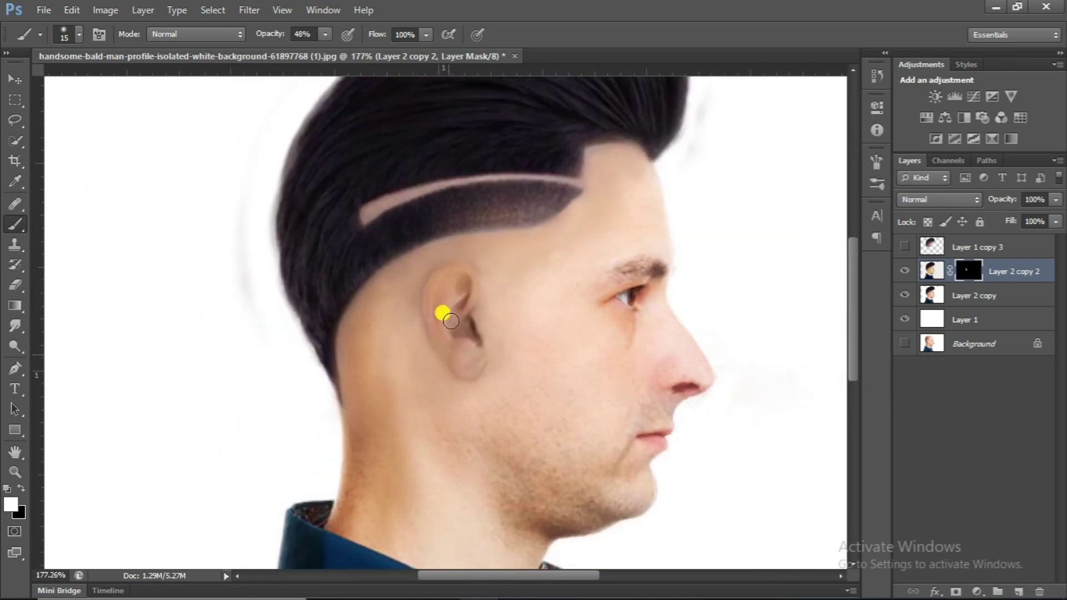
- Lower the opacity of Layer 2 copy 2 to 48% and merge it with Layer 2 copy
scroll(353, 218, "up", 1)
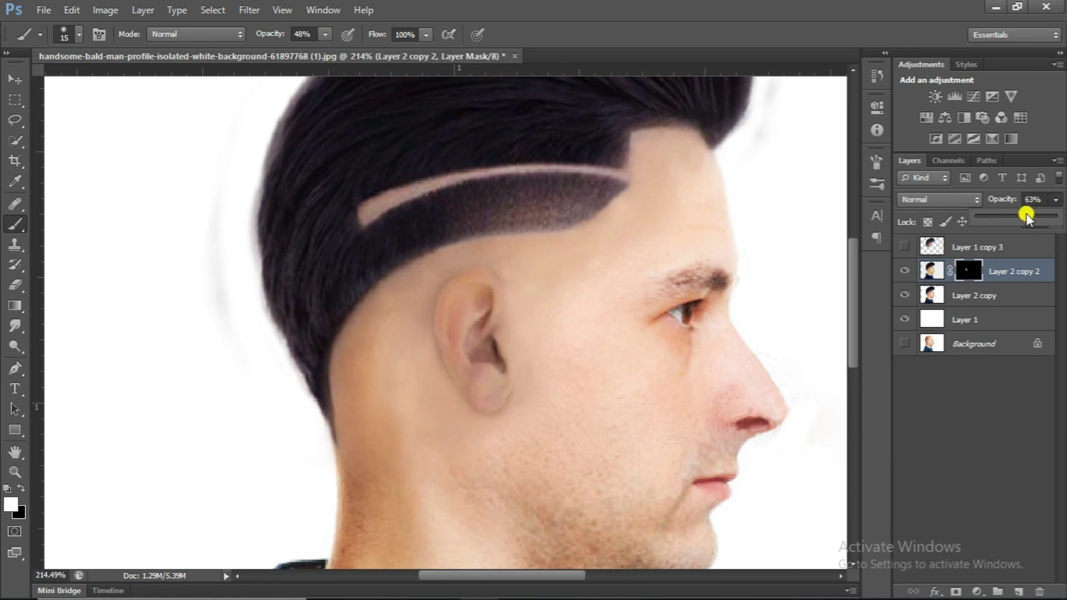
left_click_drag(1015, 215, 1015, 216)
left_click(458, 337)
scroll(477, 356, "down", 3)
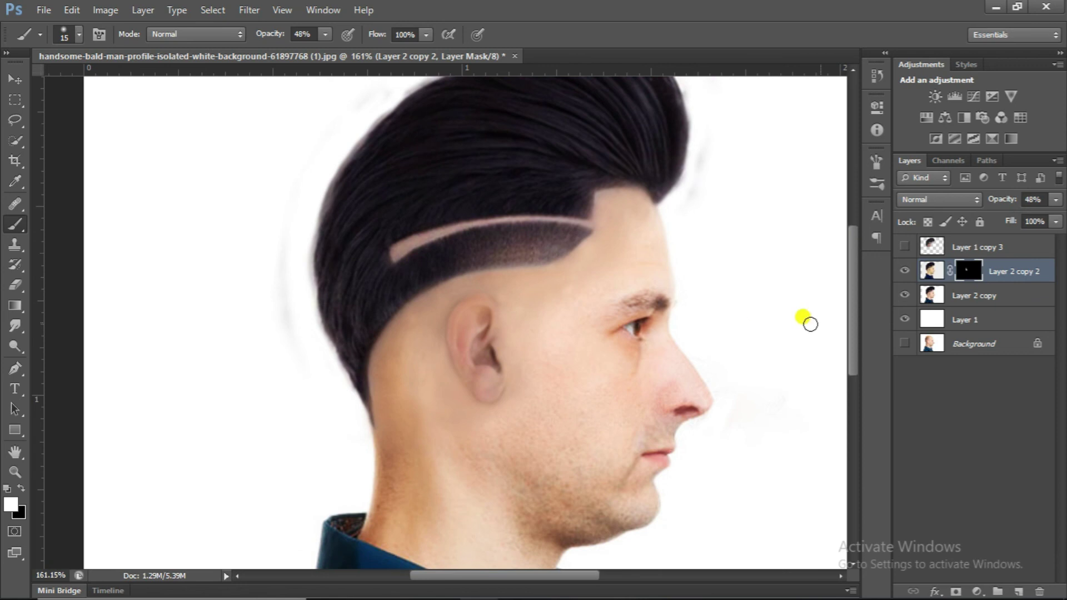
left_click(980, 298, "ctrl")
key("ctrl+e")
- Inspect the skin around the ear, the hair outline and the white background for remaining blemishes
scroll(435, 345, "up", 2)
key("s")
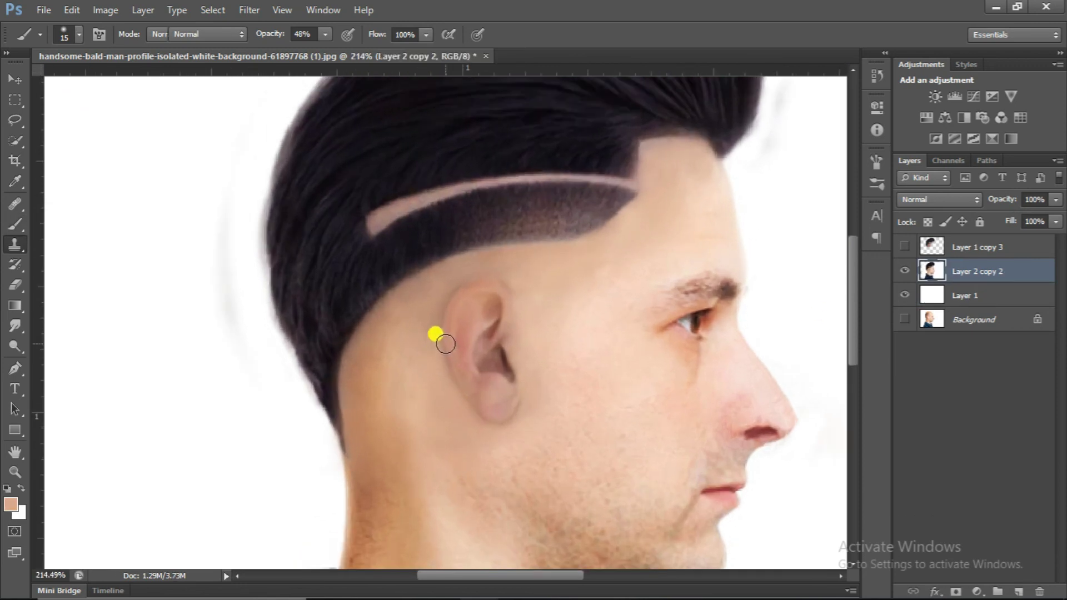
scroll(423, 333, "up", 1)
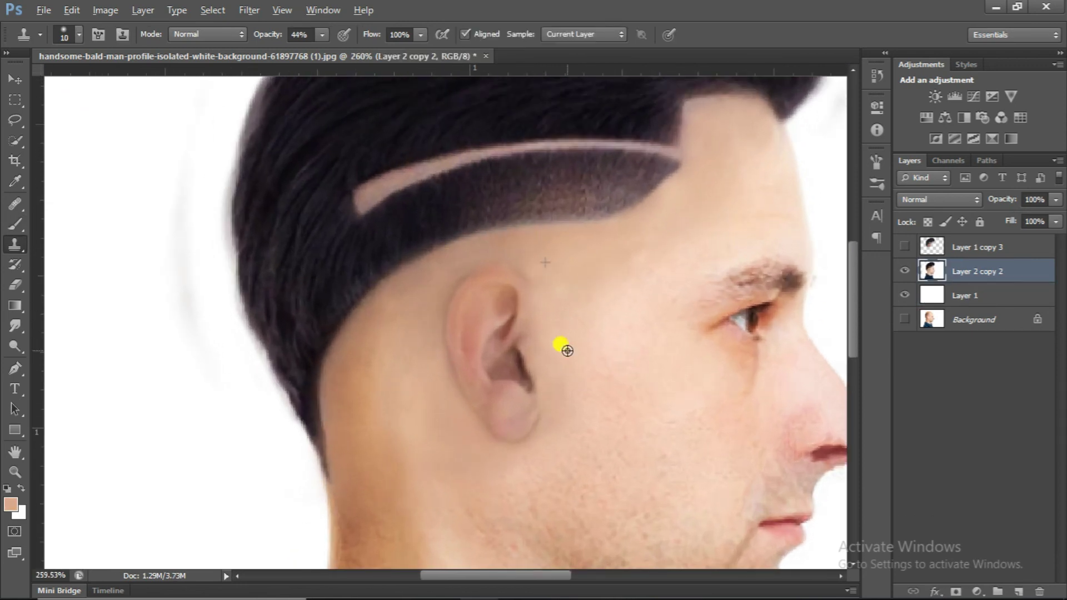
scroll(507, 368, "down", 5)
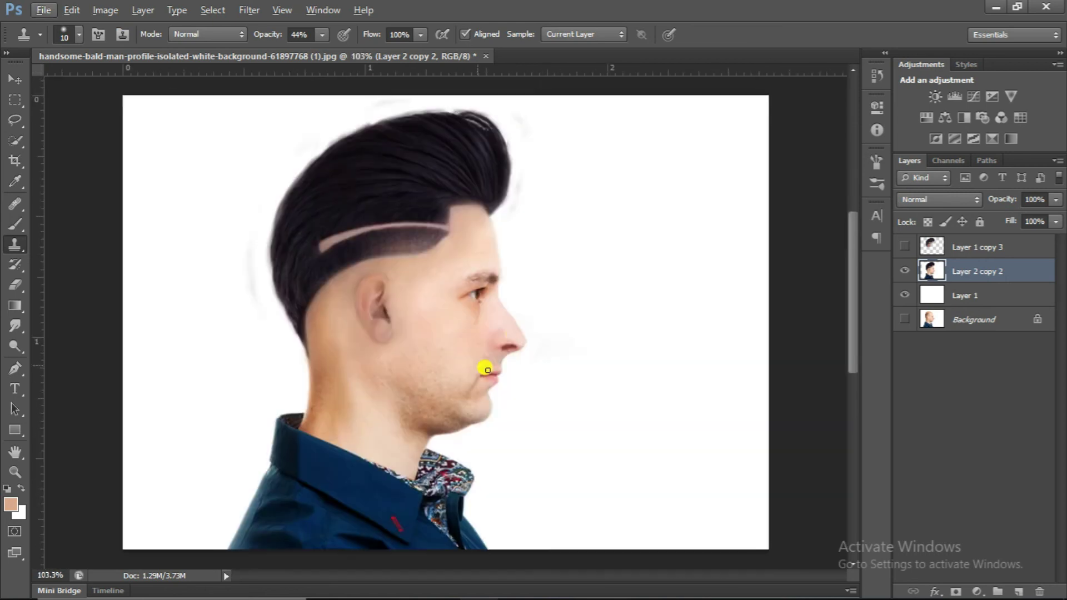
scroll(324, 331, "up", 2)
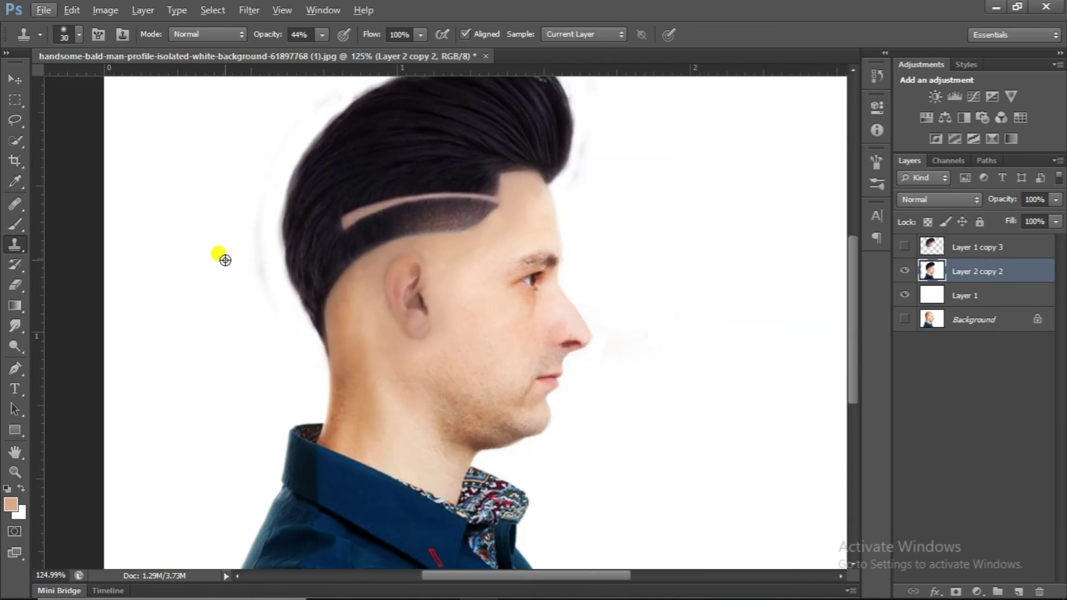
scroll(241, 279, "down", 3)
scroll(508, 98, "up", 2)
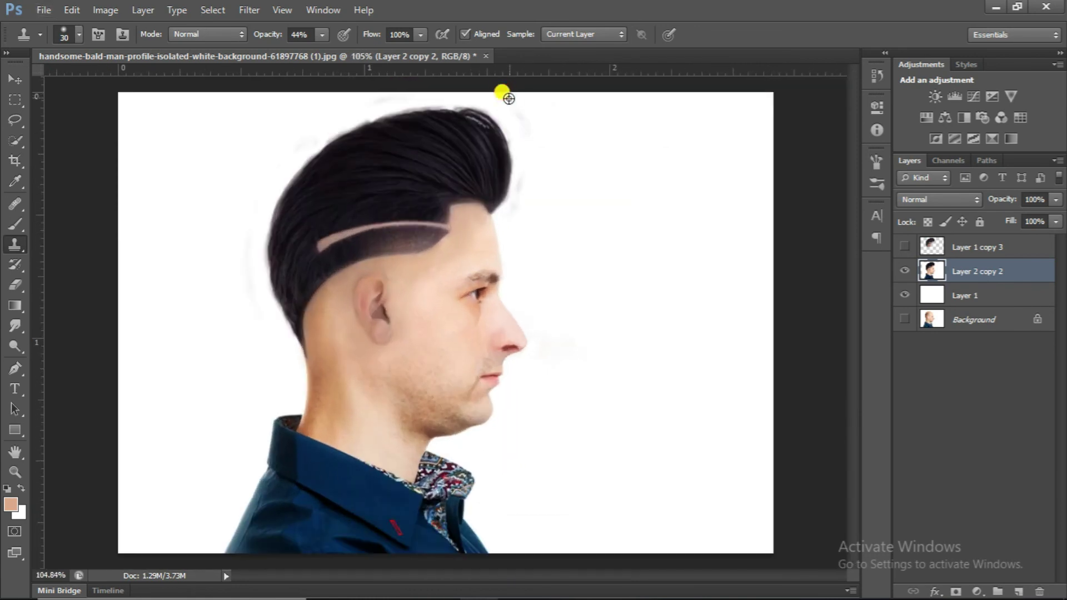
scroll(566, 138, "down", 2)
- Compare the finished composite with the original bald photo by repeatedly toggling between the Background layer alone and the edited layers
left_click(905, 248)
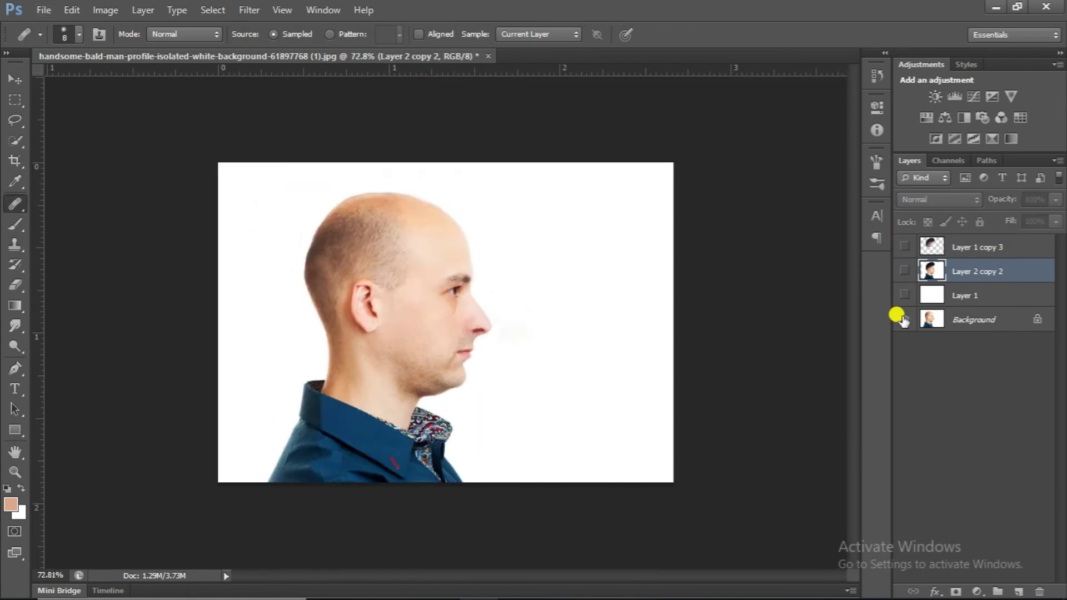
left_click(904, 319, "alt")
left_click(902, 319, "alt")
left_click(903, 319, "alt")
left_click(903, 320, "alt")
left_click(903, 319, "alt")
left_click(903, 320, "alt")
left_click(903, 321, "alt")
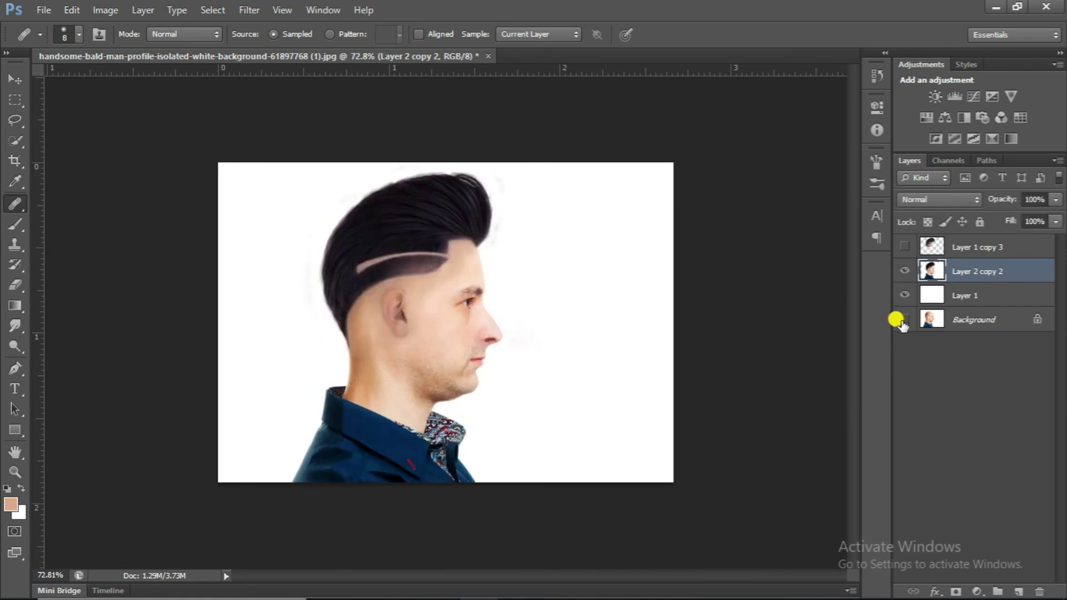